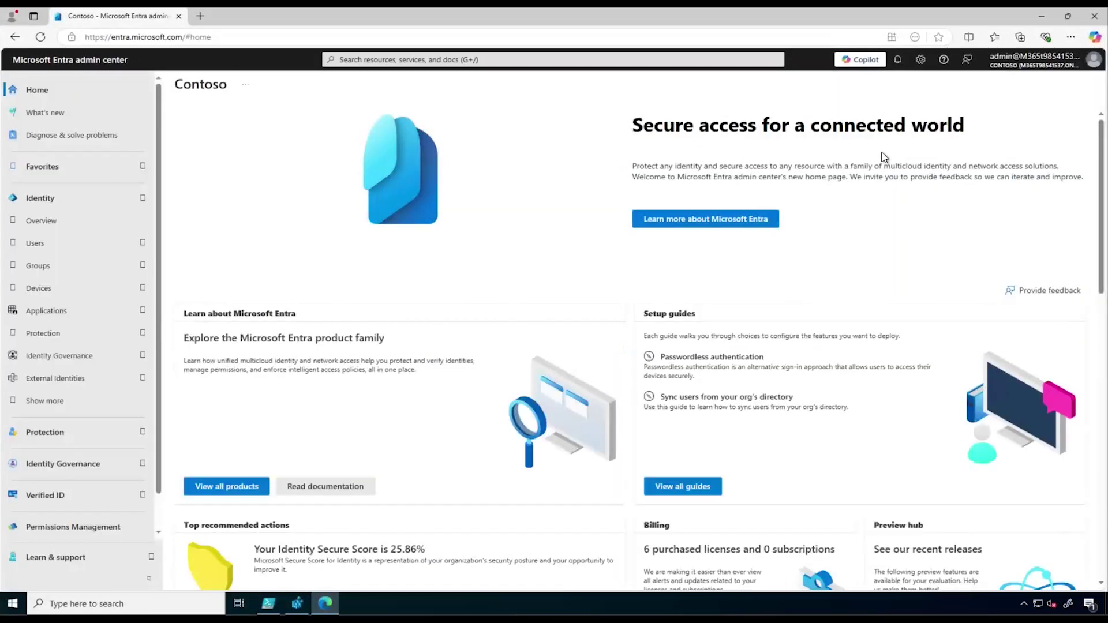
Collapse the Identity heading in the left navigation of the Contoso home page.
left_click(118, 200)
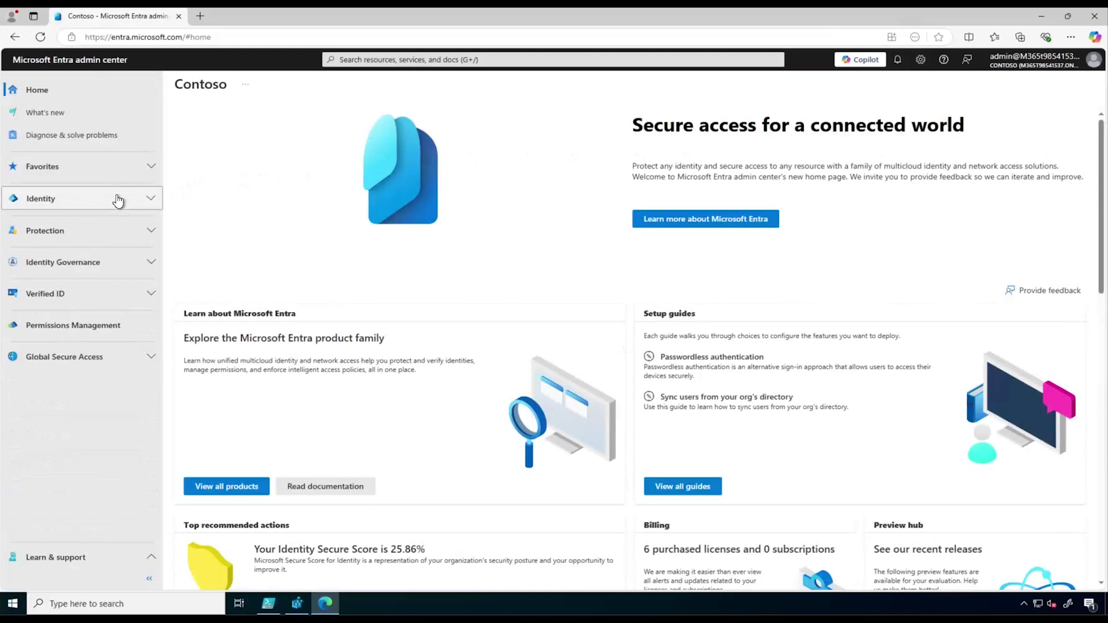
Switch on the Private access profile under Global Secure Access > Connect > Traffic forwarding, and confirm.
left_click(94, 364)
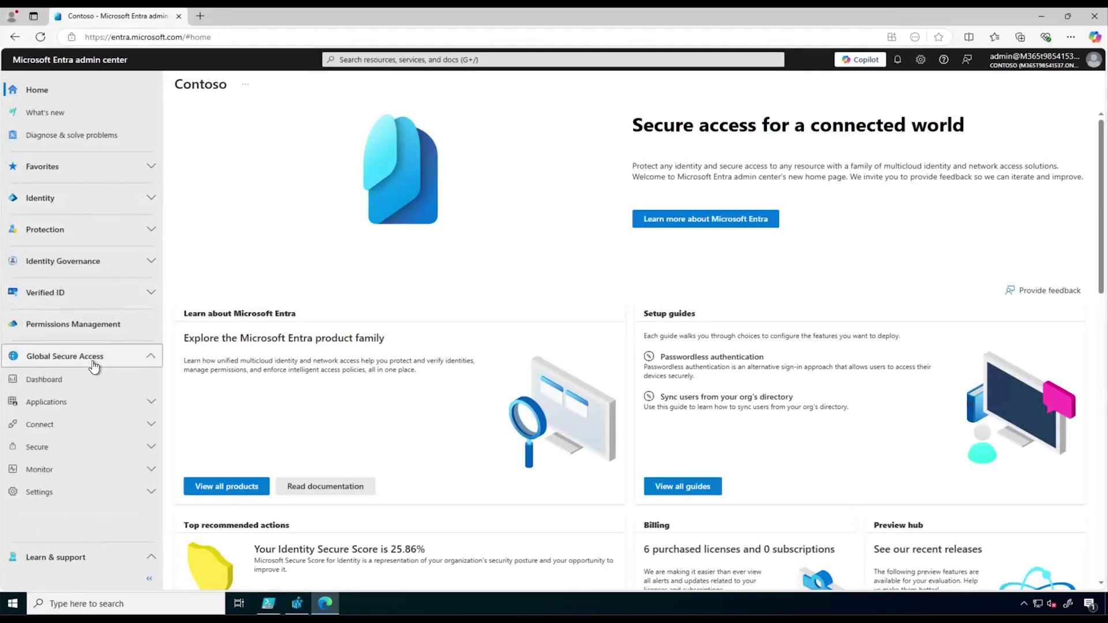
left_click(90, 379)
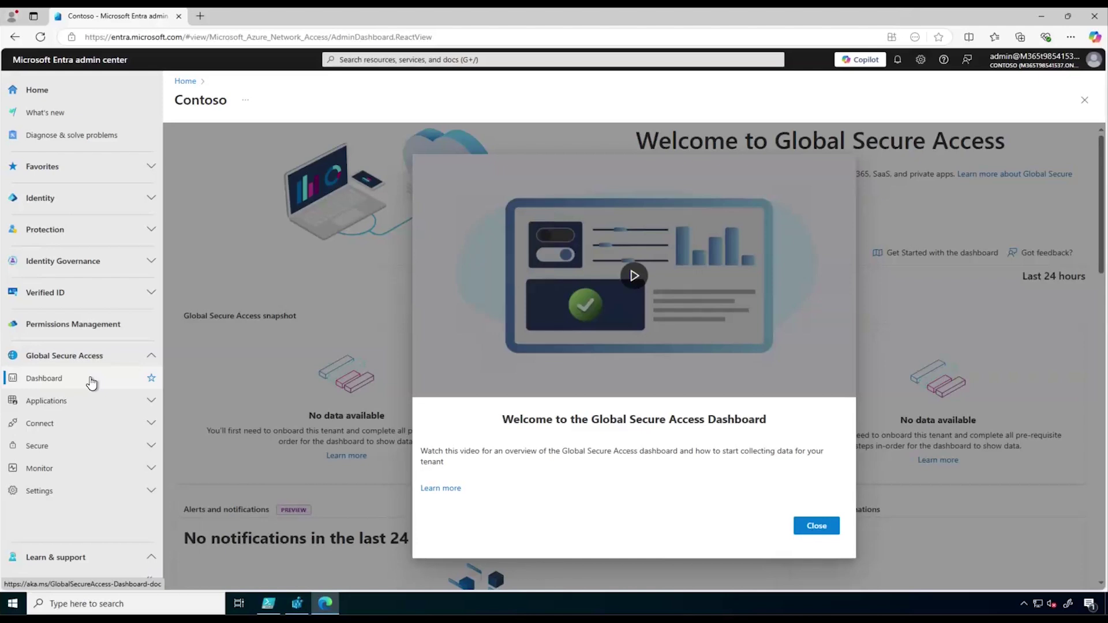
left_click(91, 423)
left_click(99, 448)
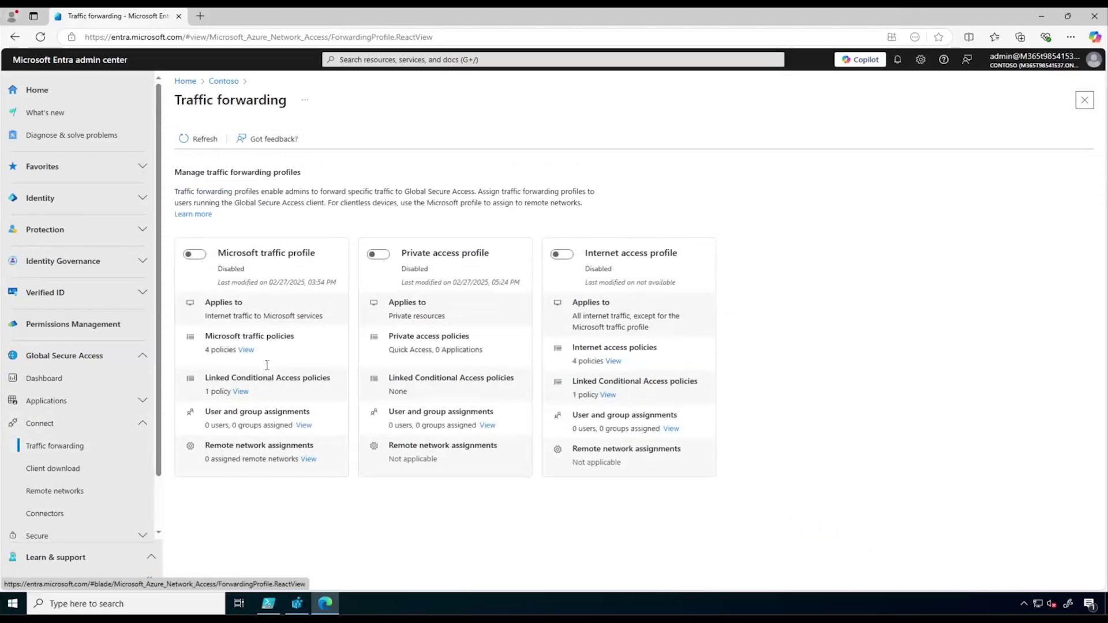
left_click(375, 255)
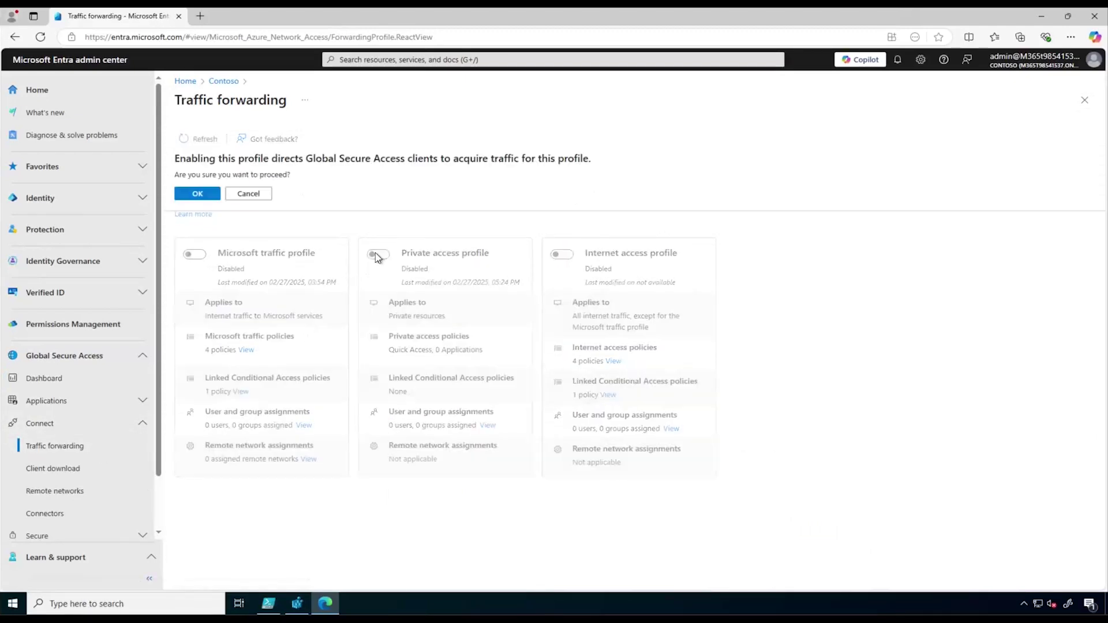
left_click(203, 193)
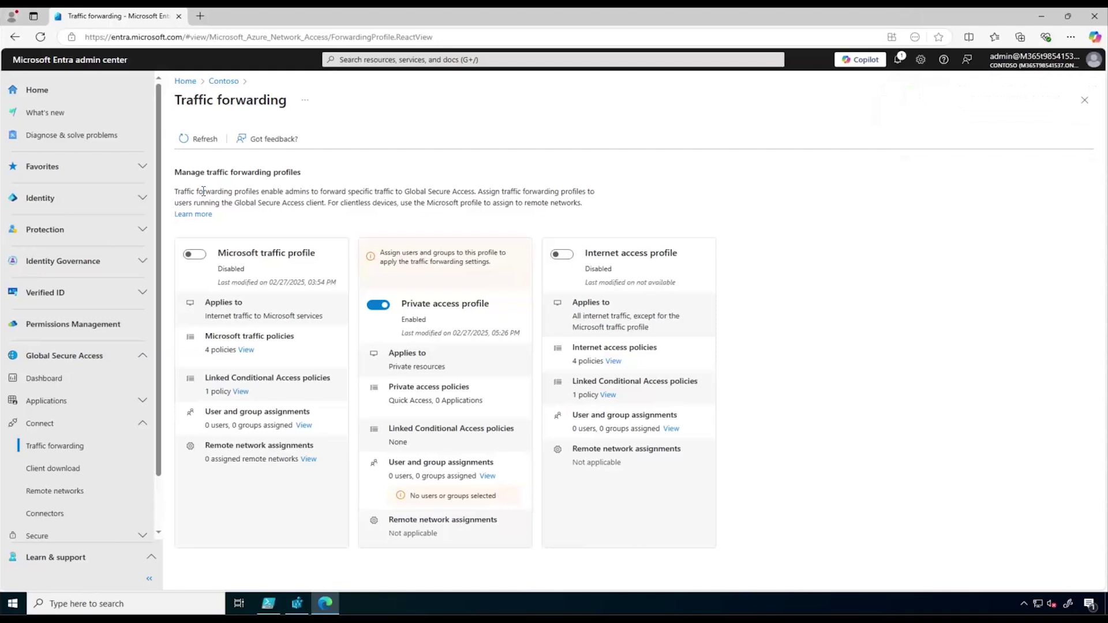
Add the Remote Users group to the Private access profile's user and group assignments.
left_click(488, 477)
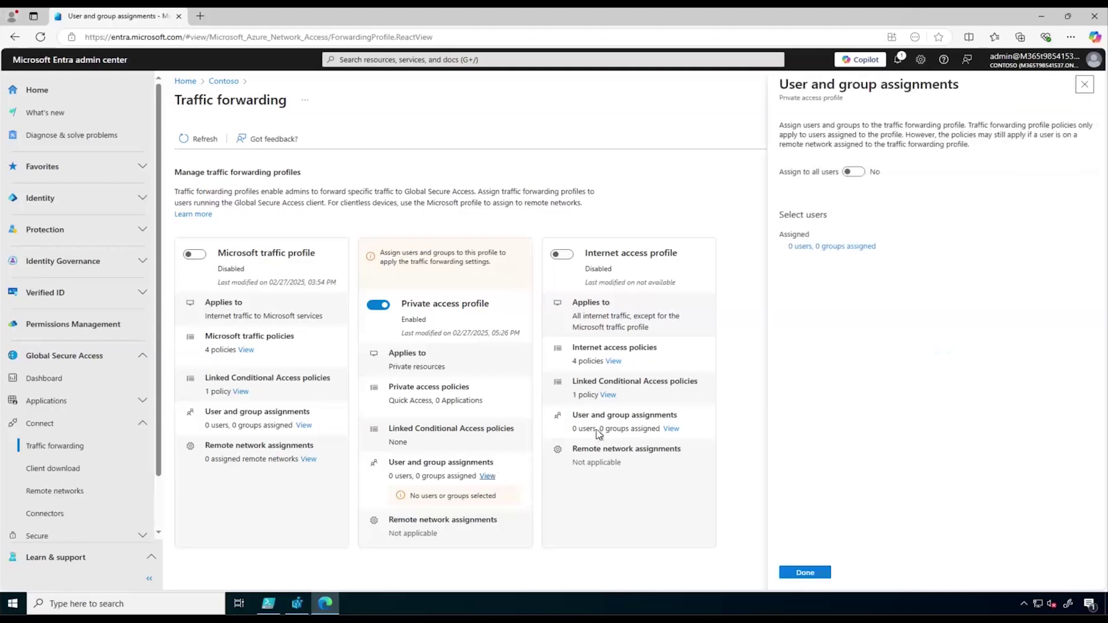
left_click(822, 247)
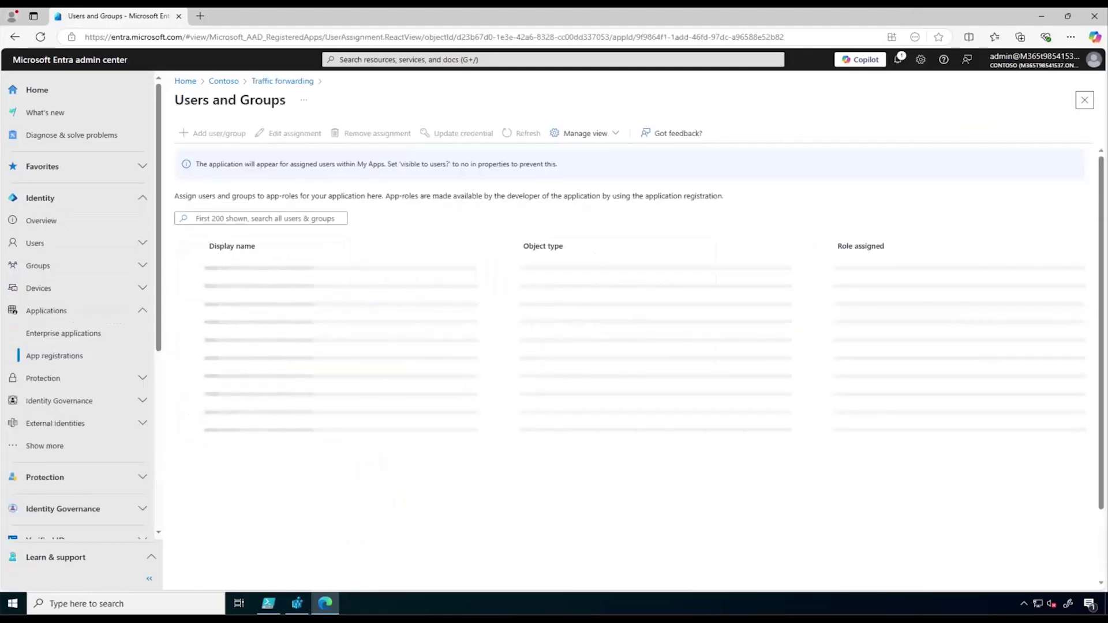
left_click(218, 133)
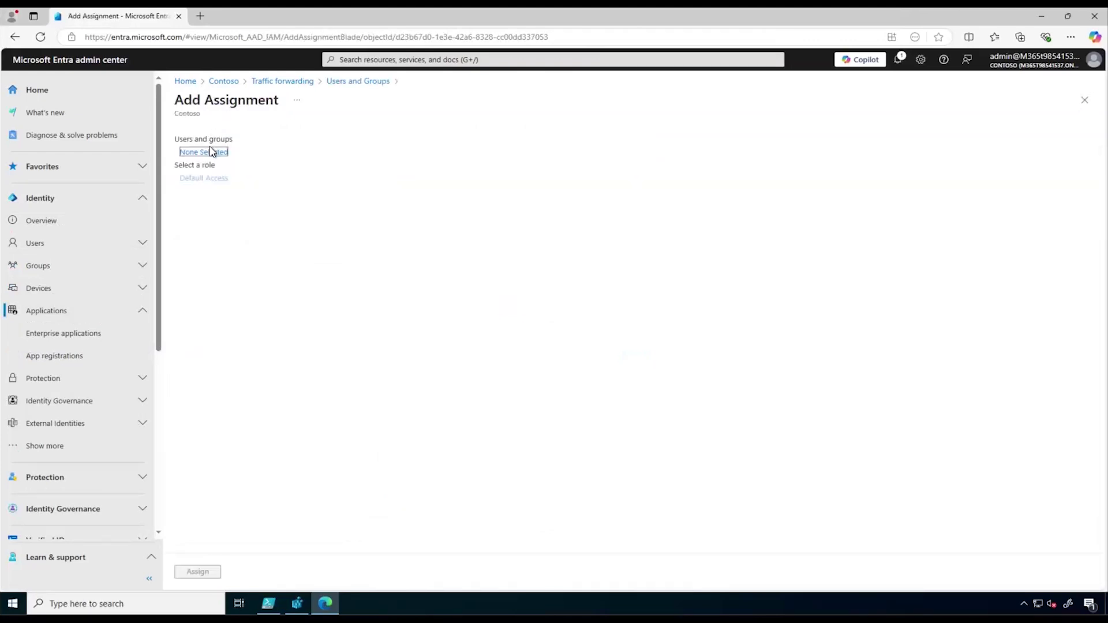
left_click(213, 153)
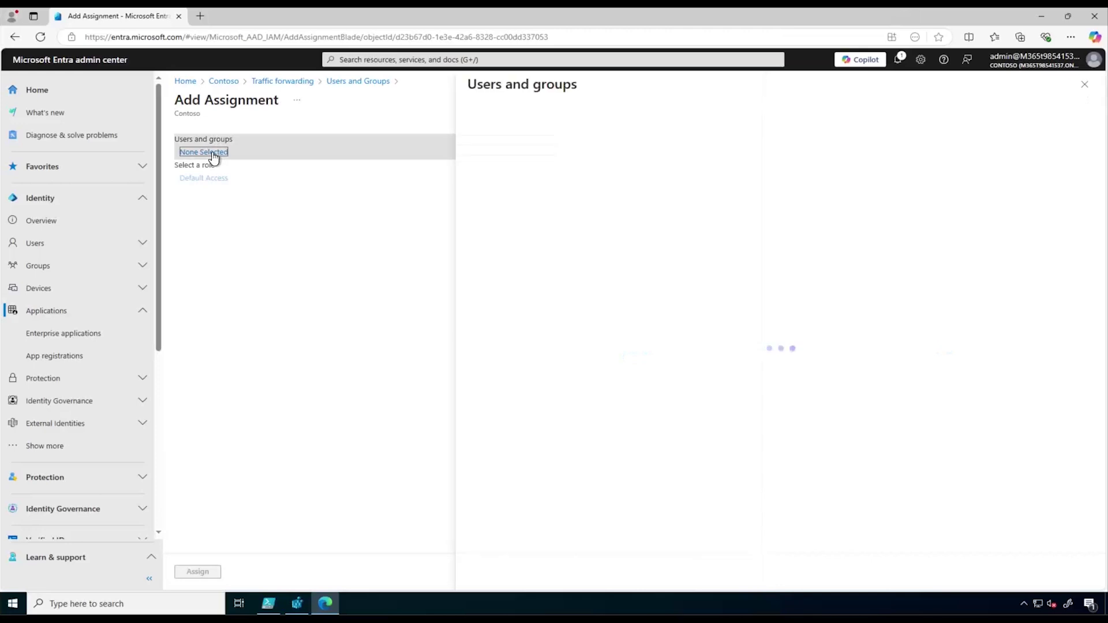
left_click(500, 171)
type("Remote Users")
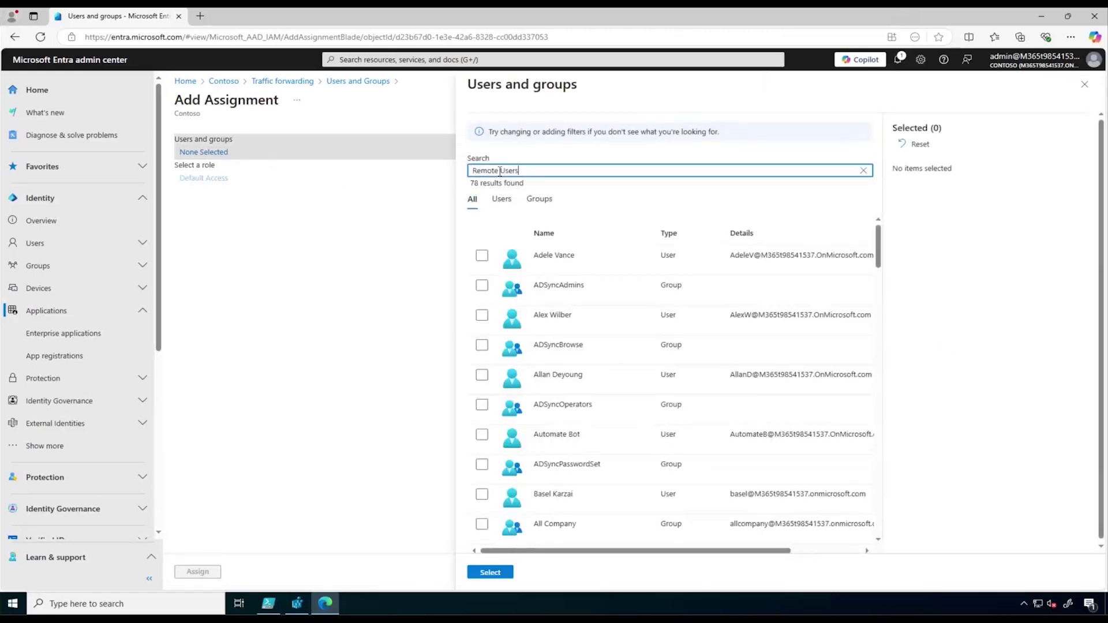
left_click(482, 256)
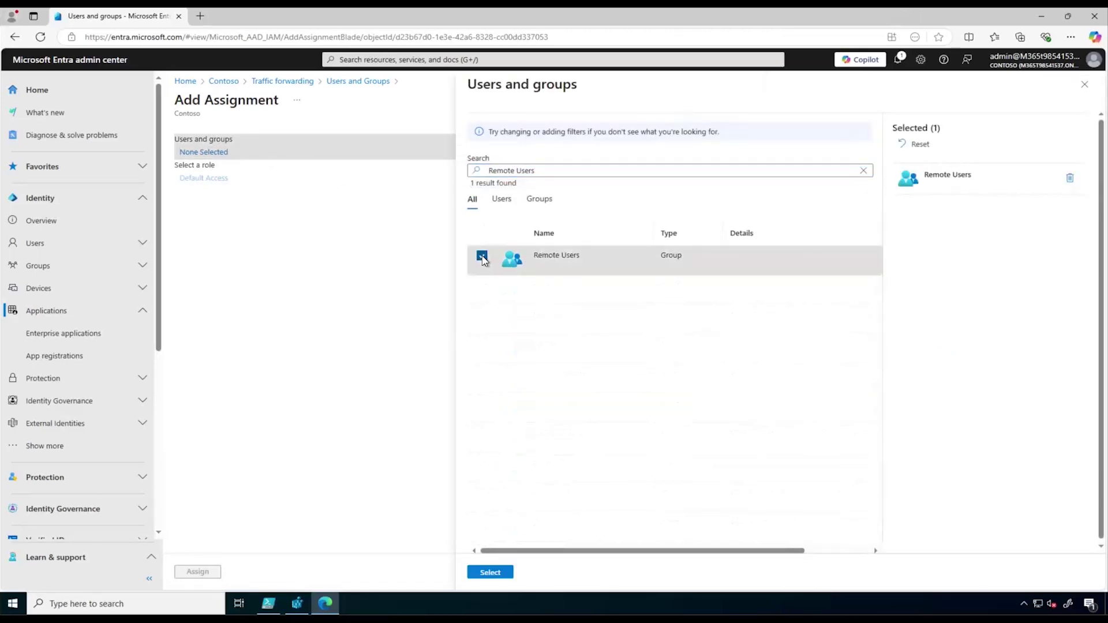
left_click(503, 573)
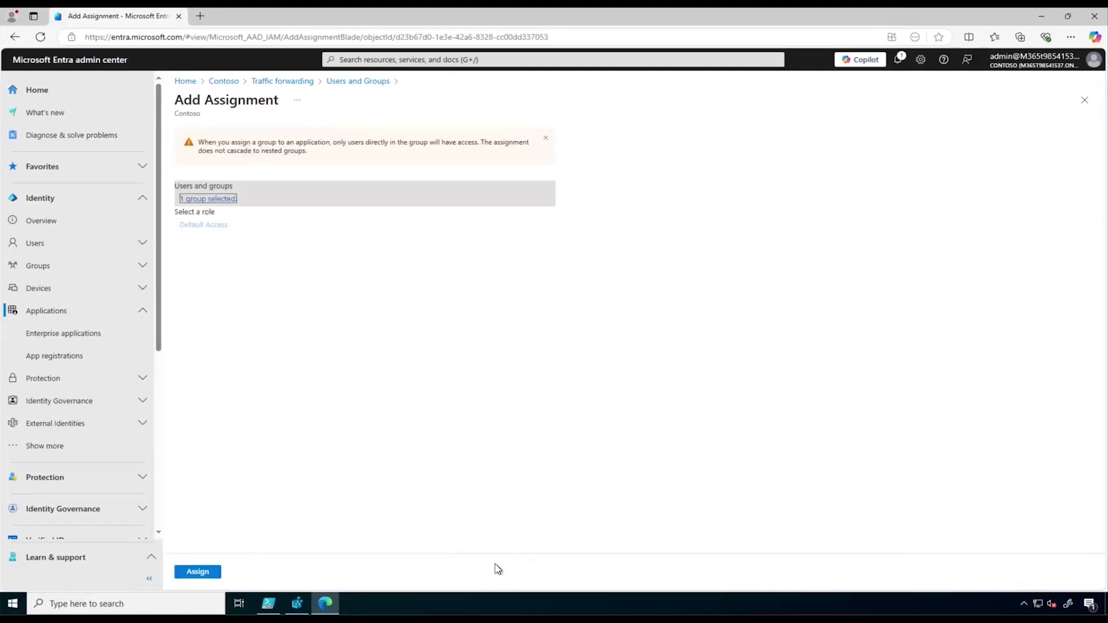
left_click(207, 574)
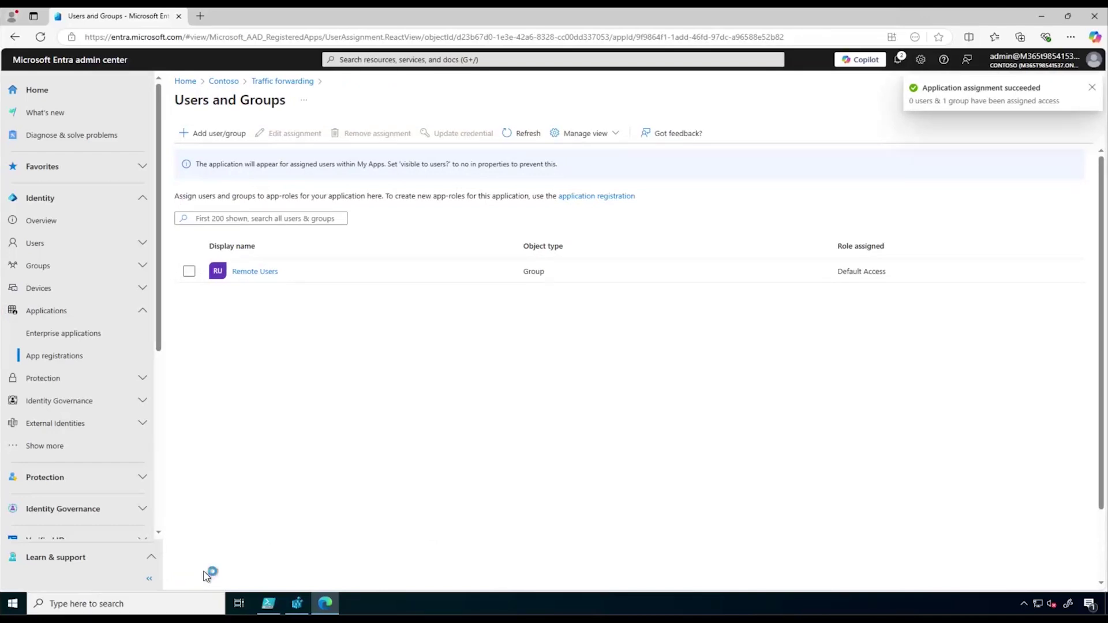
Download the Private Network connector service from Connectors, accepting its terms, and launch the installer.
scroll(123, 455, "down", 5)
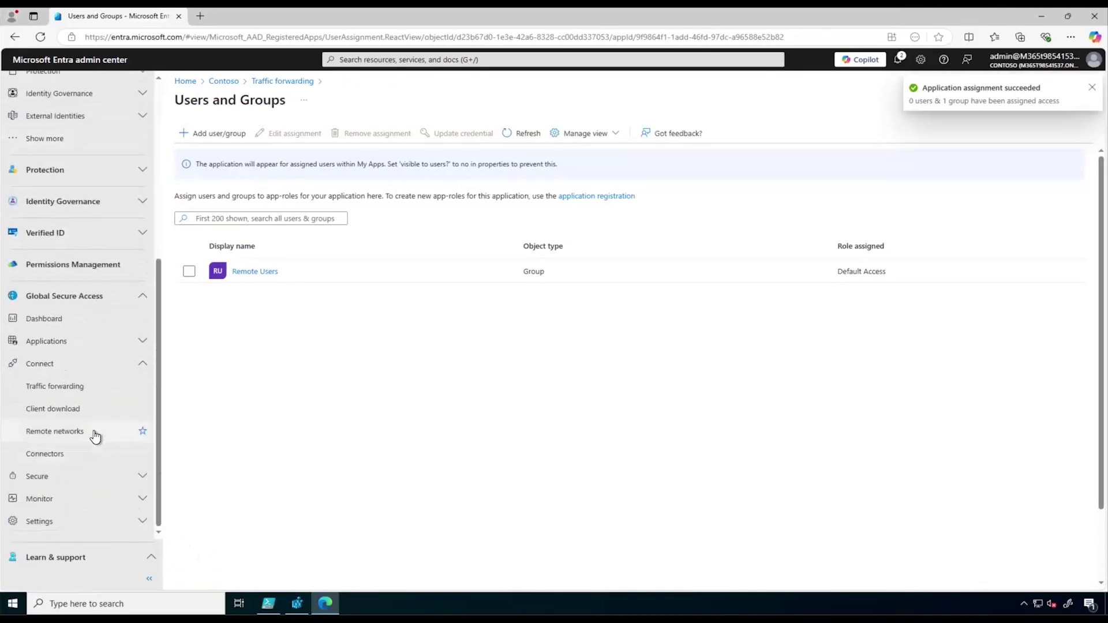
left_click(74, 392)
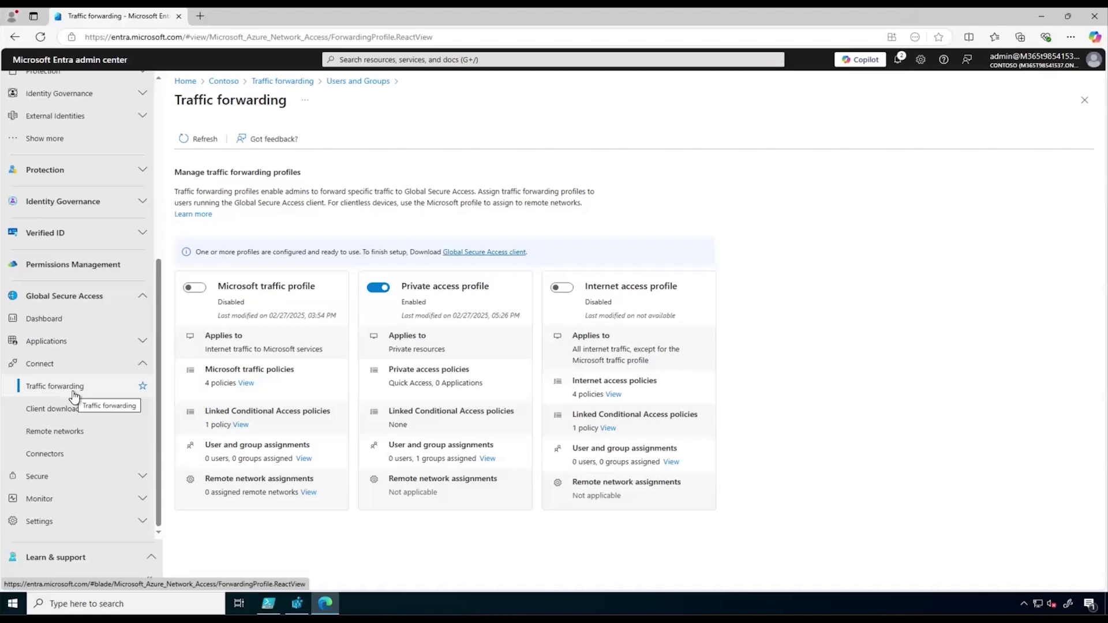
left_click(45, 454)
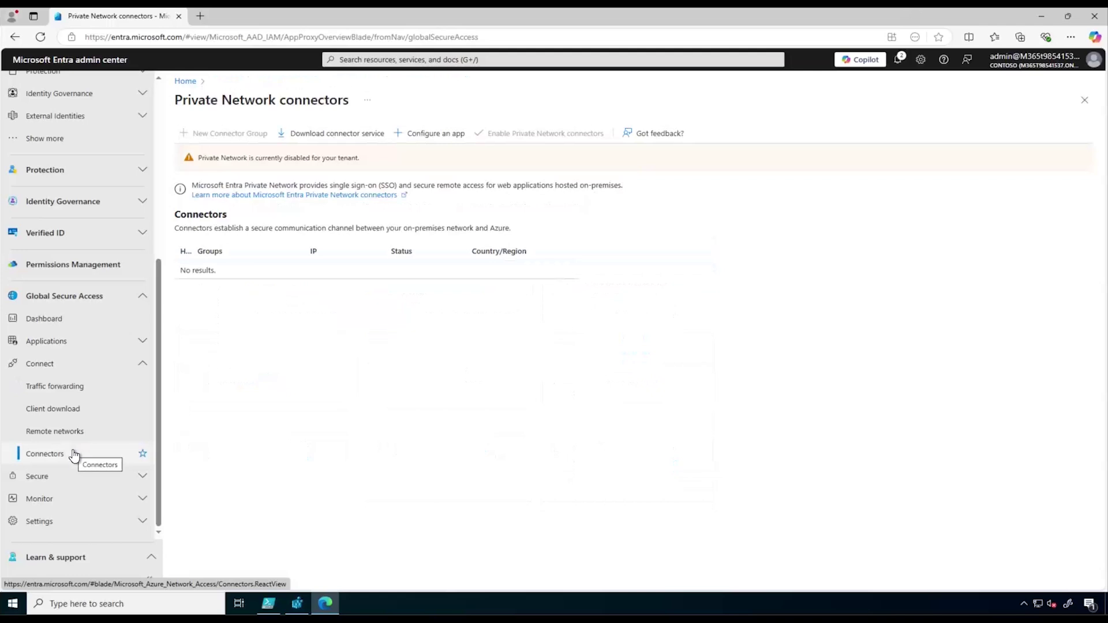
left_click(317, 139)
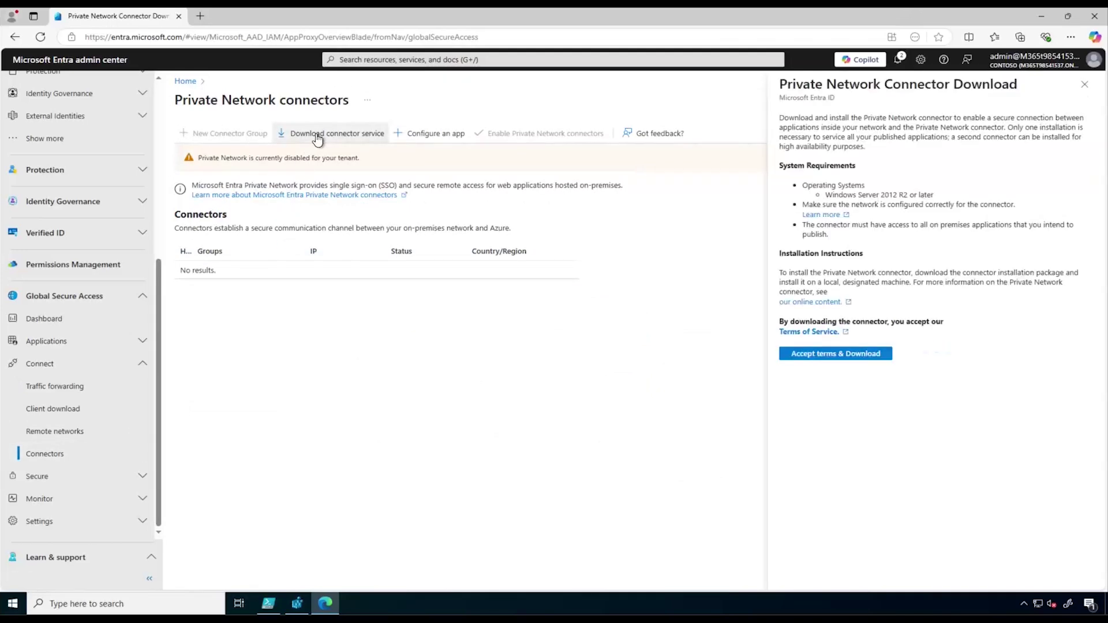
left_click(805, 358)
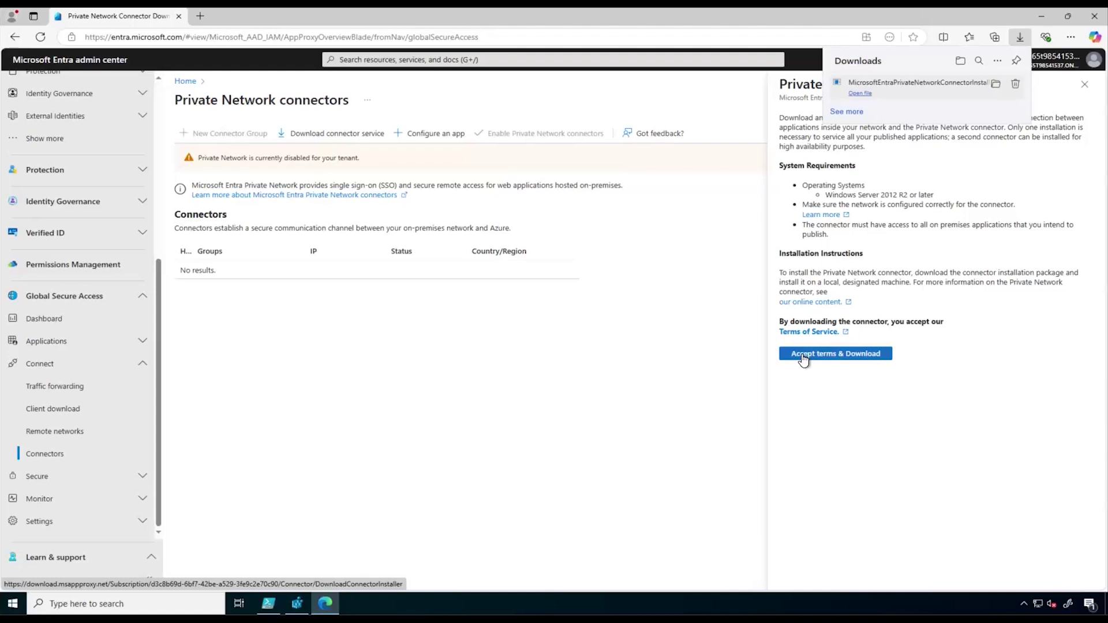
left_click(859, 93)
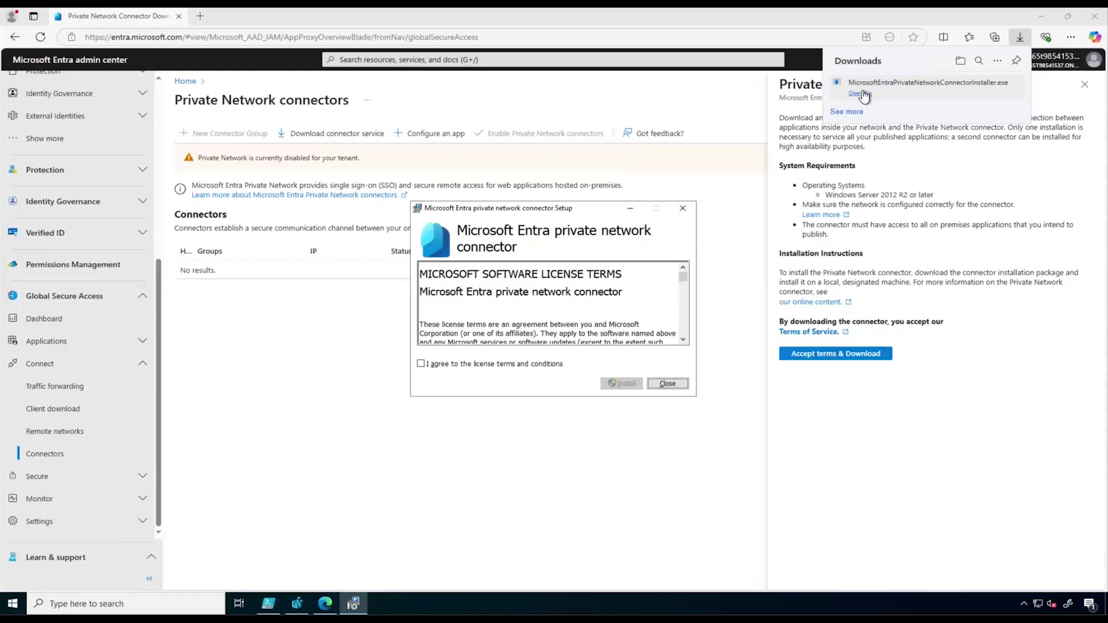
left_click(272, 605)
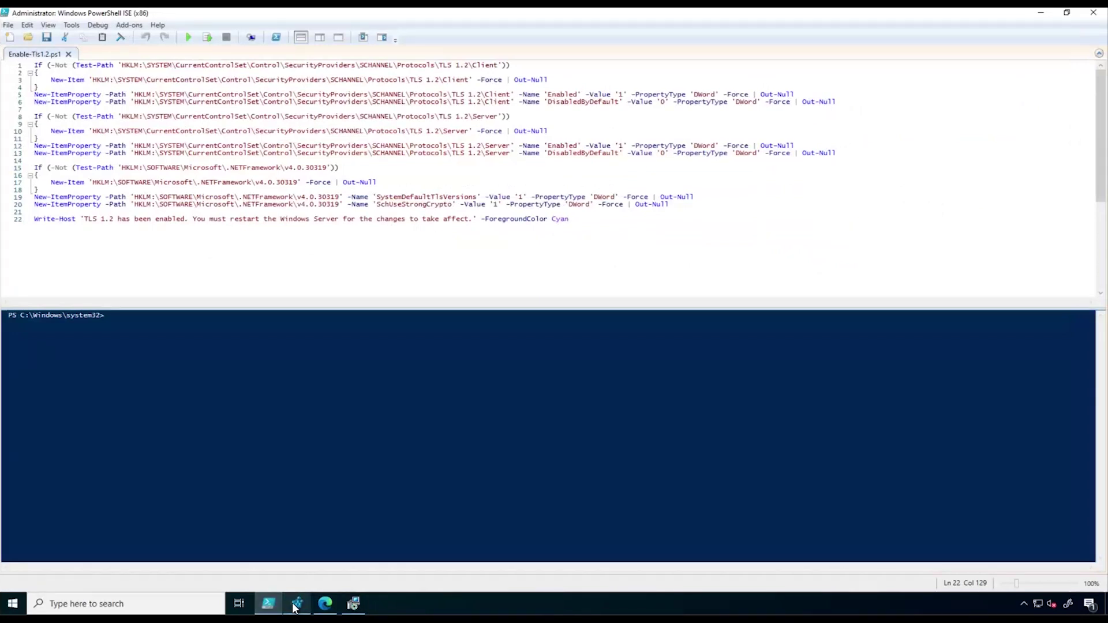
left_click(296, 604)
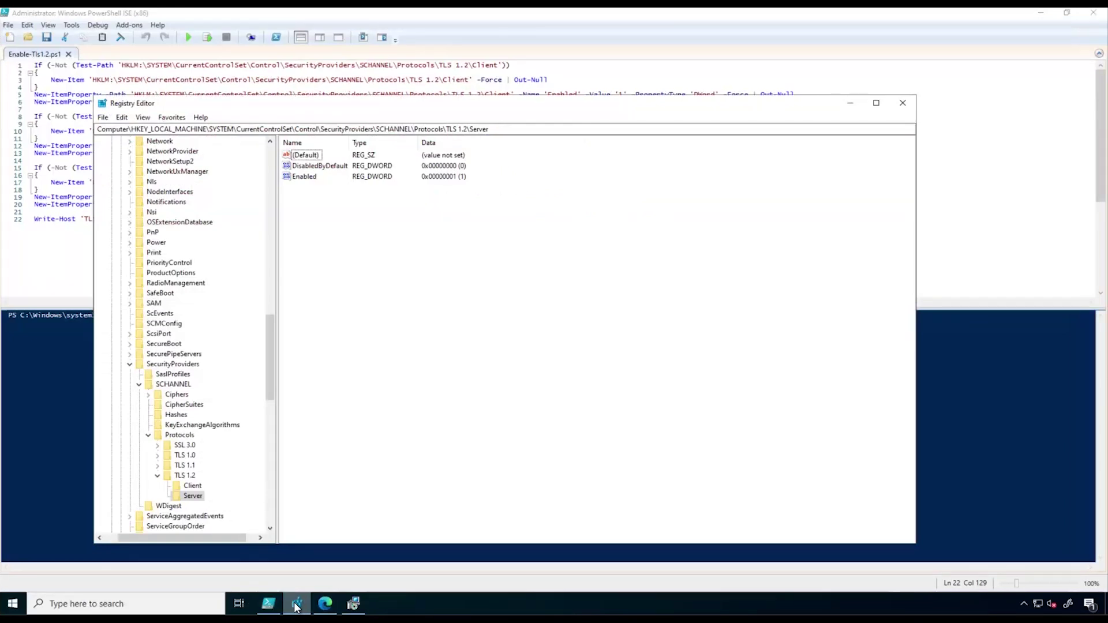
mouse_move(92, 117)
left_mouse_down()
mouse_move(142, 131)
mouse_move(499, 142)
left_mouse_up()
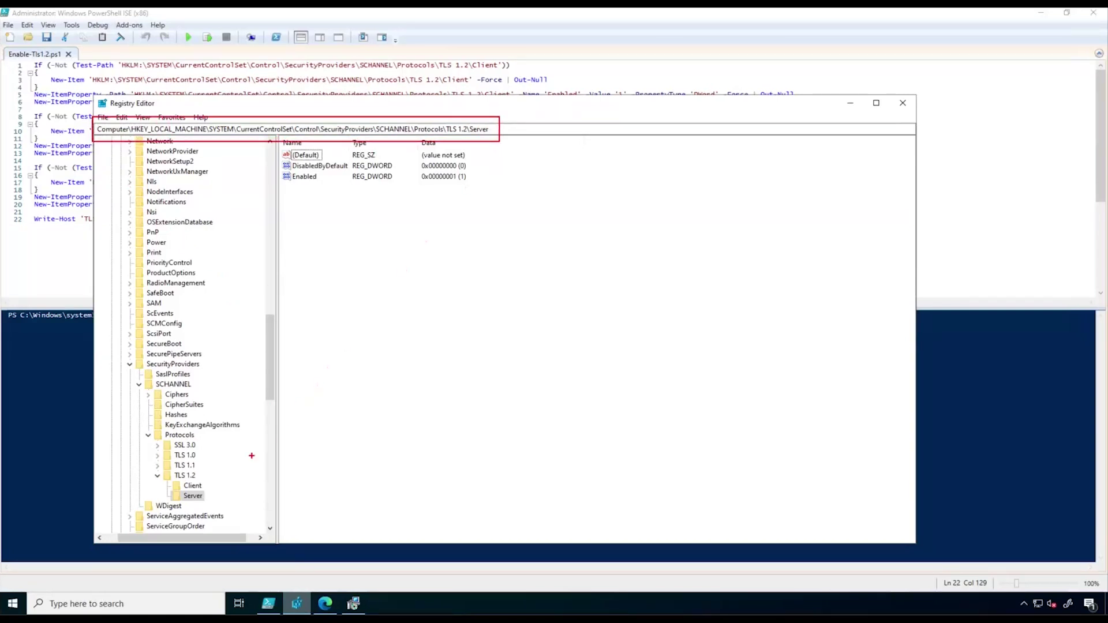
key("Escape")
left_click(192, 487)
left_click(196, 495)
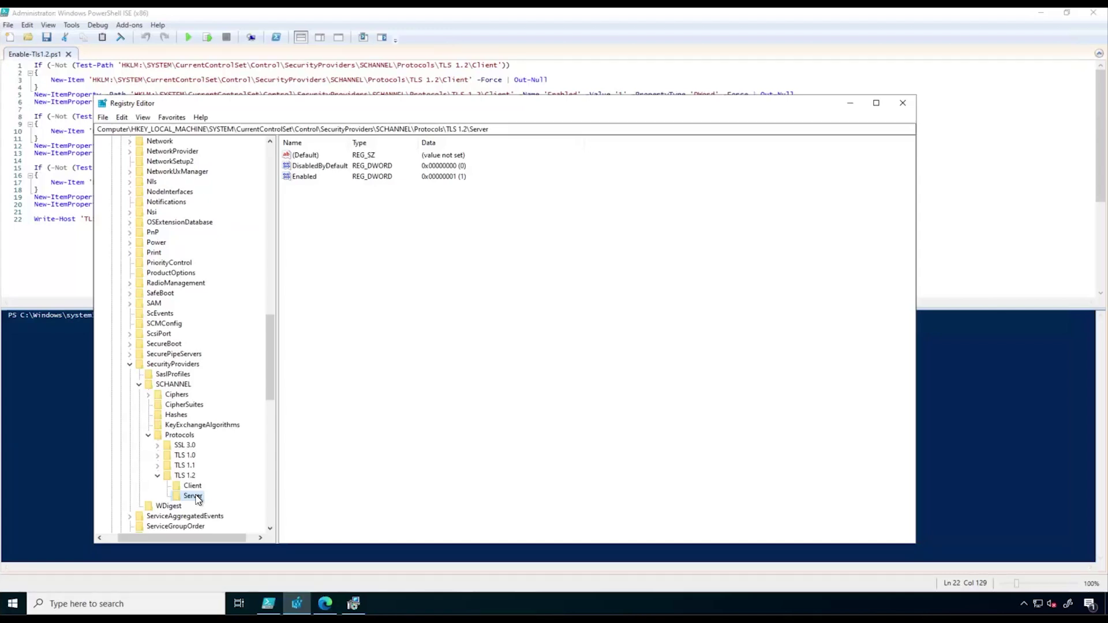
left_click(851, 103)
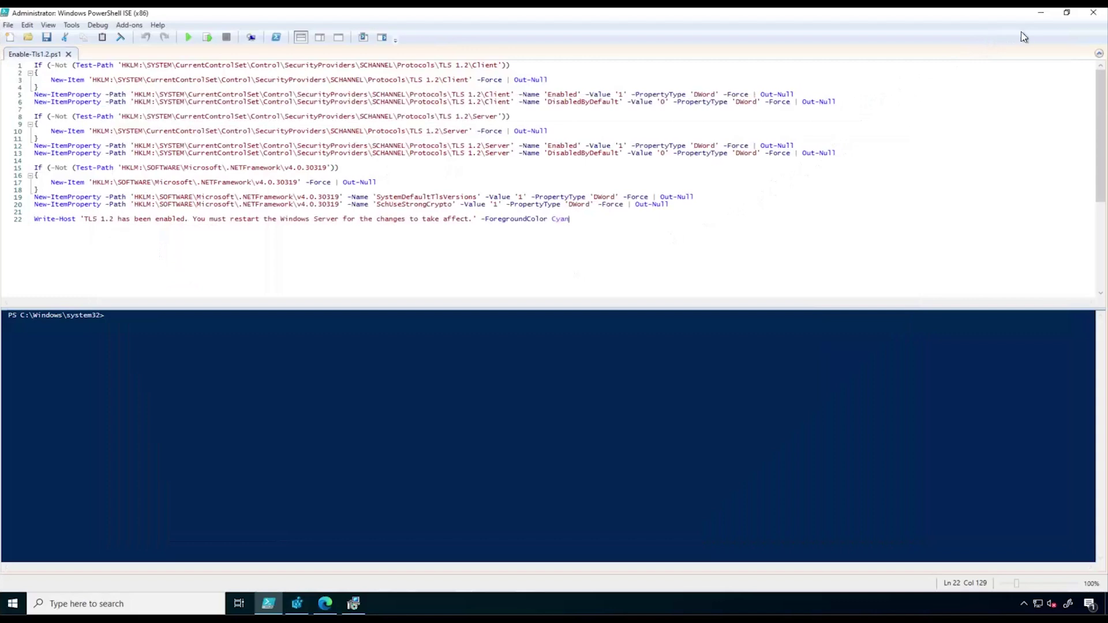
left_click(1038, 19)
left_click(485, 366)
left_click(621, 383)
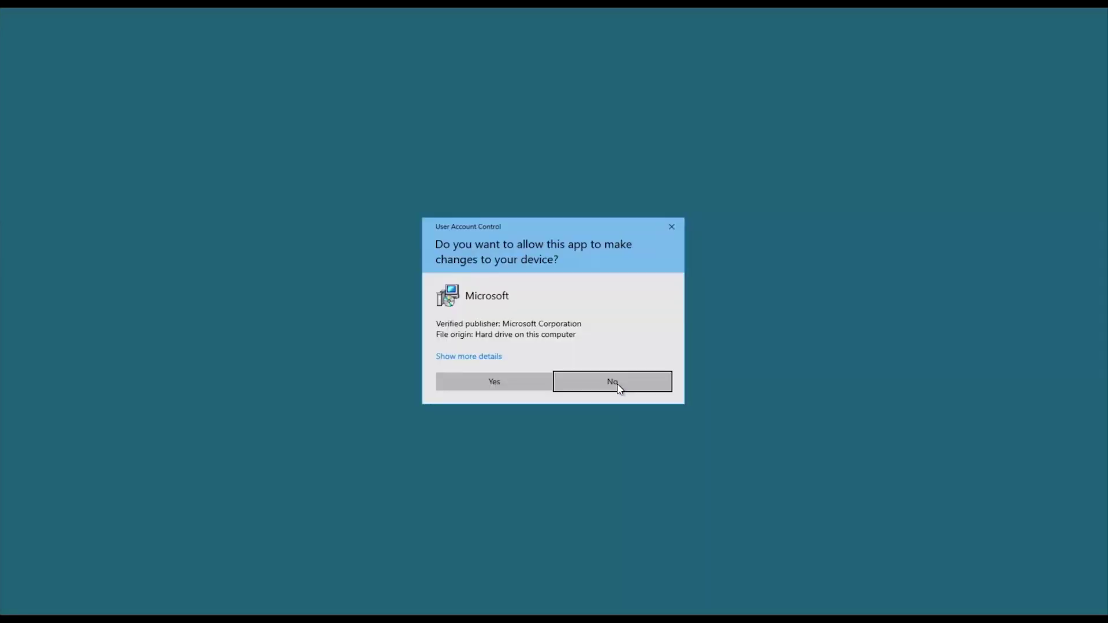
Approve the installer, sign in with the tenant admin e-mail and password, and close the success message.
left_click(517, 386)
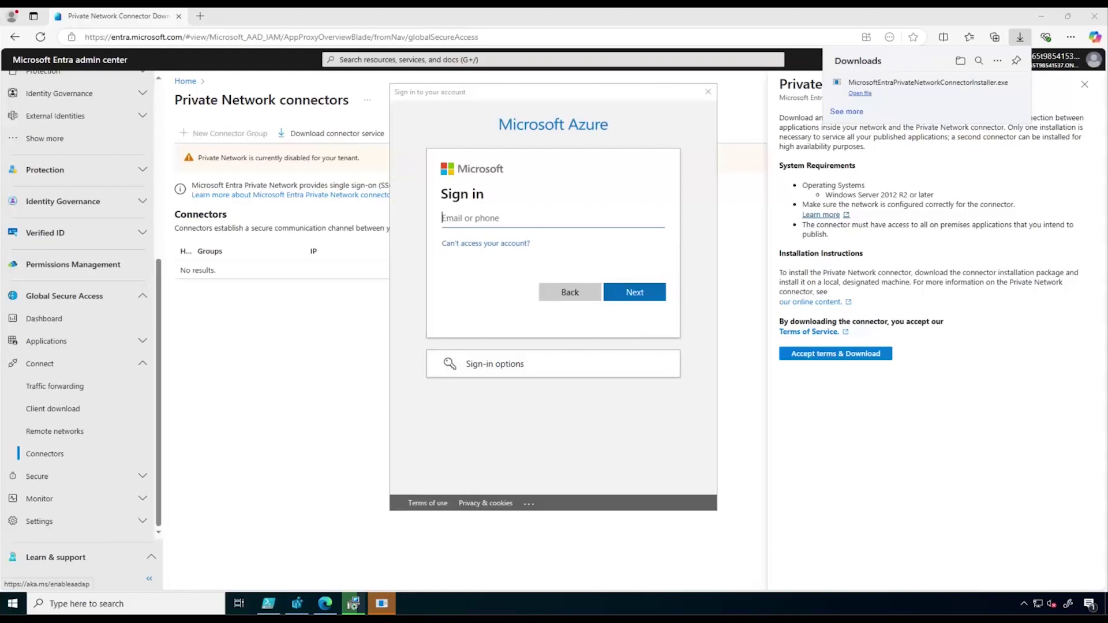
left_click(471, 219)
key("ctrl+v")
left_click(635, 292)
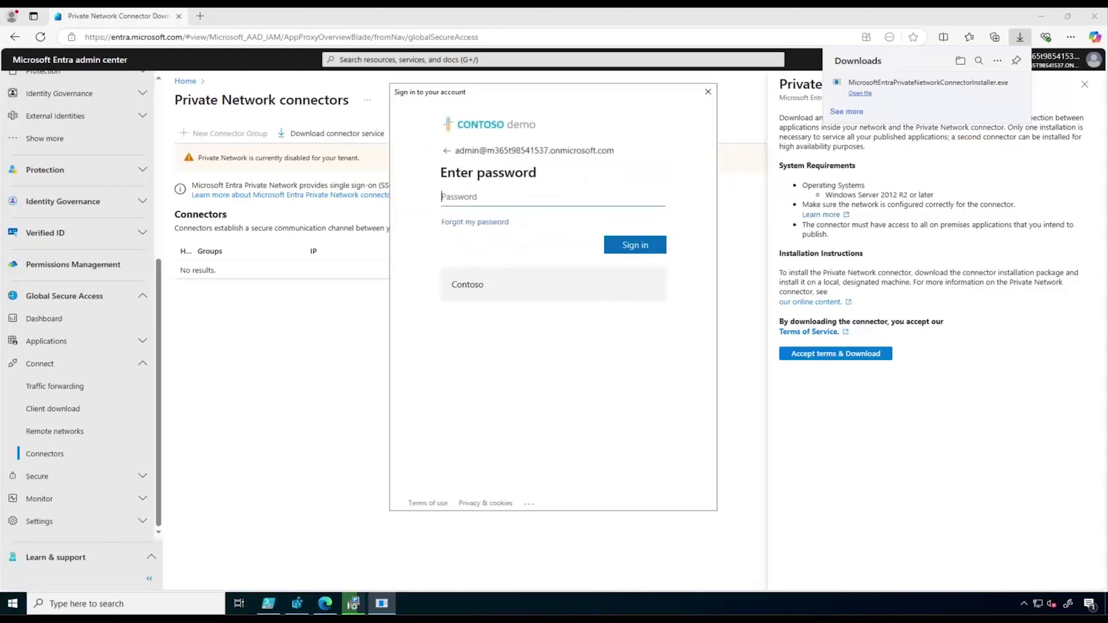
key("ctrl+v")
left_click(634, 246)
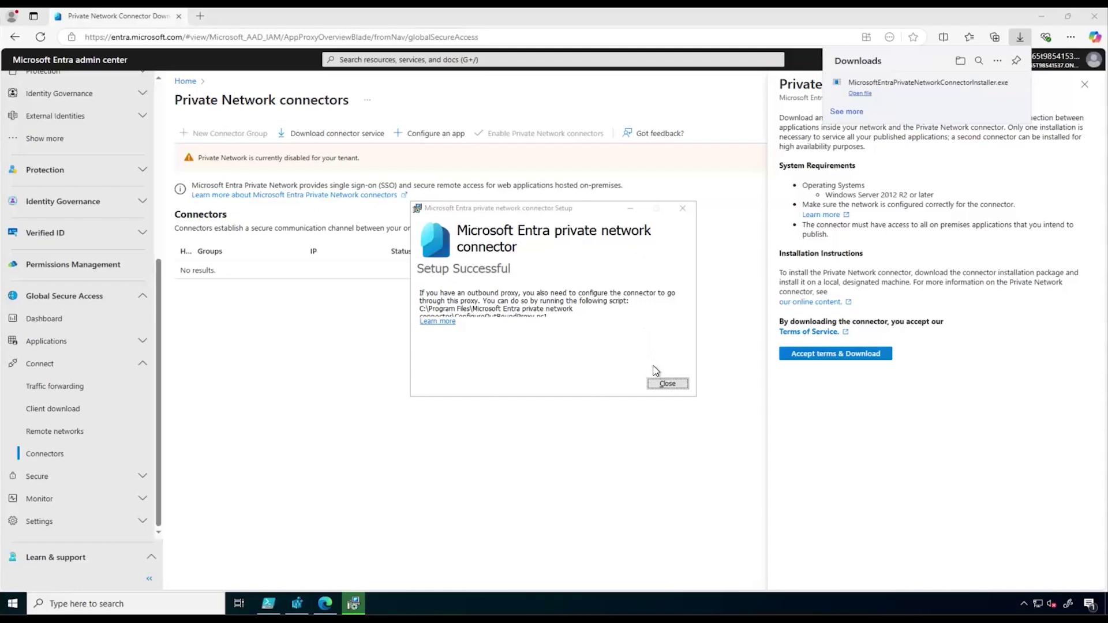
left_click(664, 383)
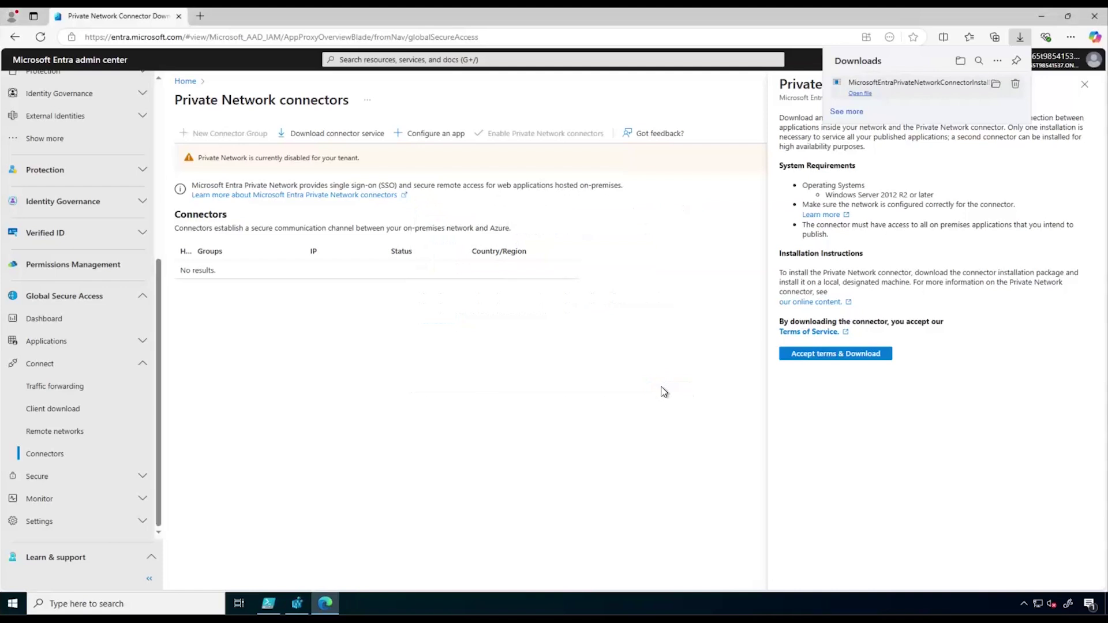
Reload the page so DemoSRV.contoso.local shows Active, then expand Global Secure Access applications.
left_click(40, 38)
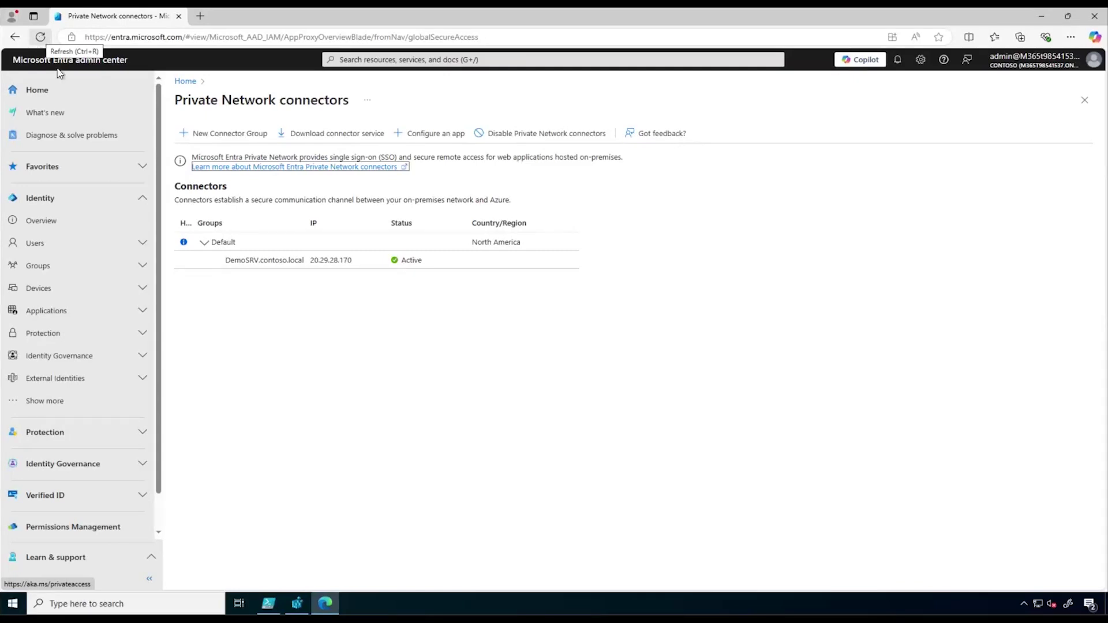
left_click(105, 202)
left_click(101, 362)
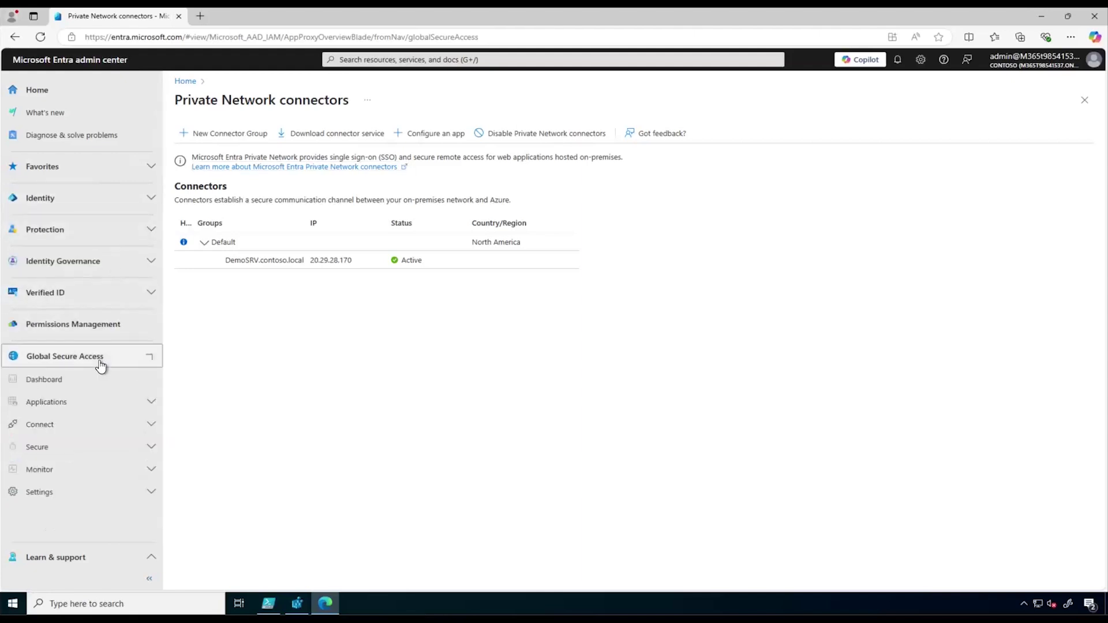
left_click(89, 402)
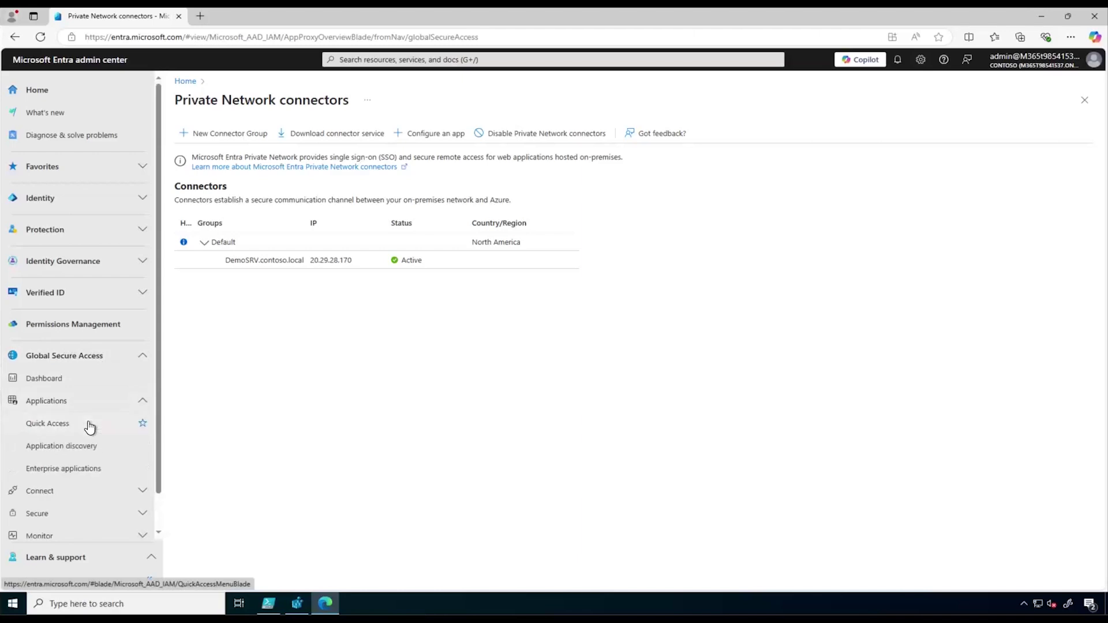
Name the new Quick Access configuration 'Quick Access'.
left_click(89, 427)
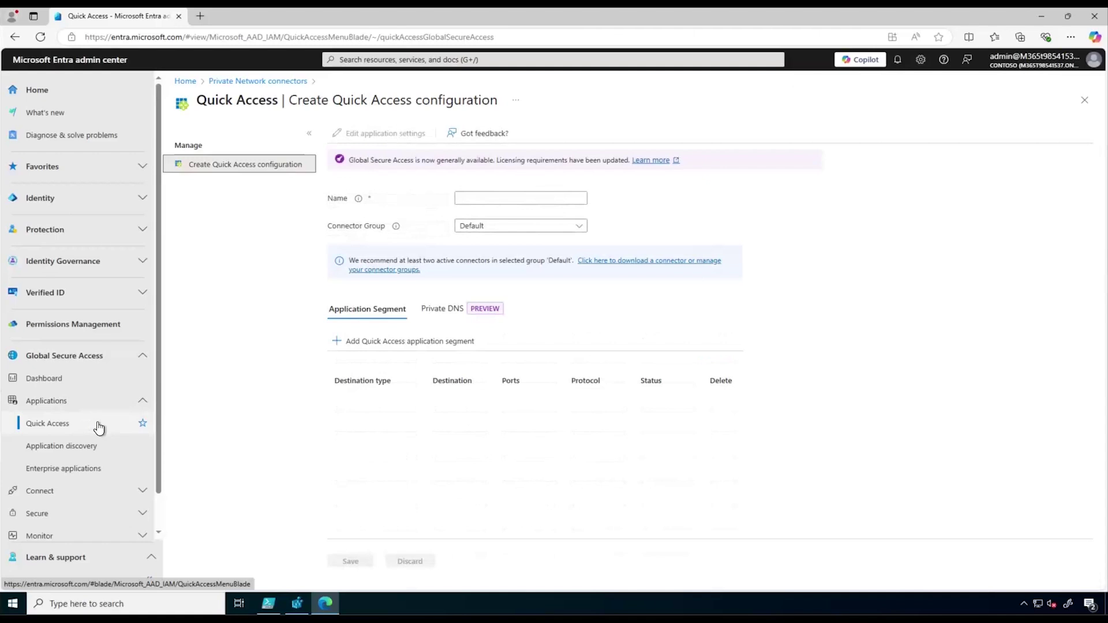
left_click(545, 198)
type("Quick Access")
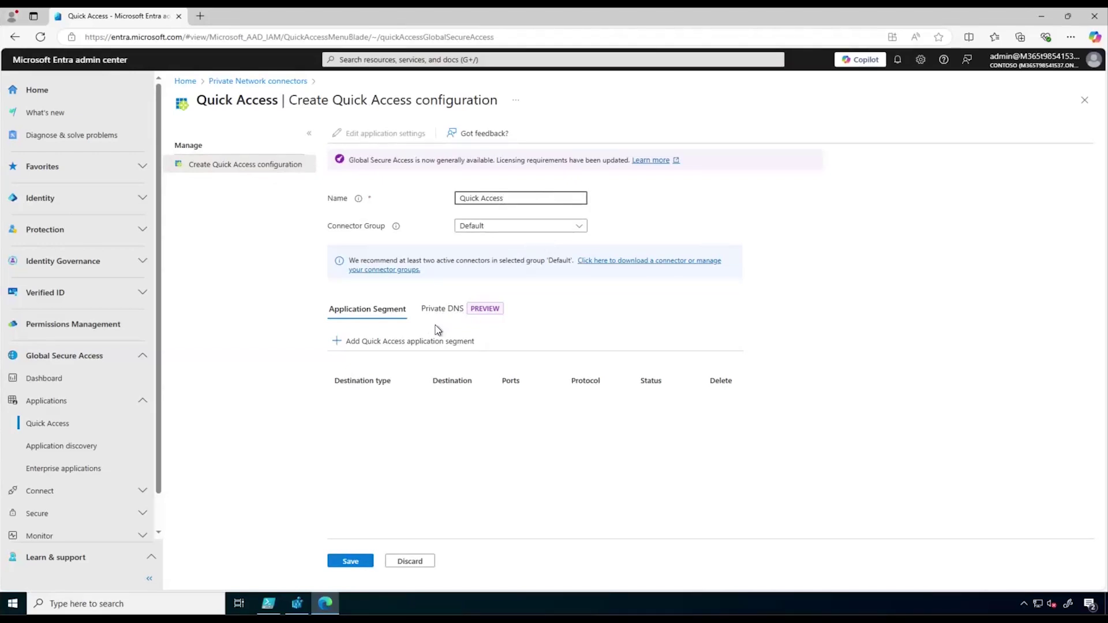
Add an IP segment 10.0.0.1/24 with ports 1-52,54-65535 over TCP and UDP.
left_click(437, 344)
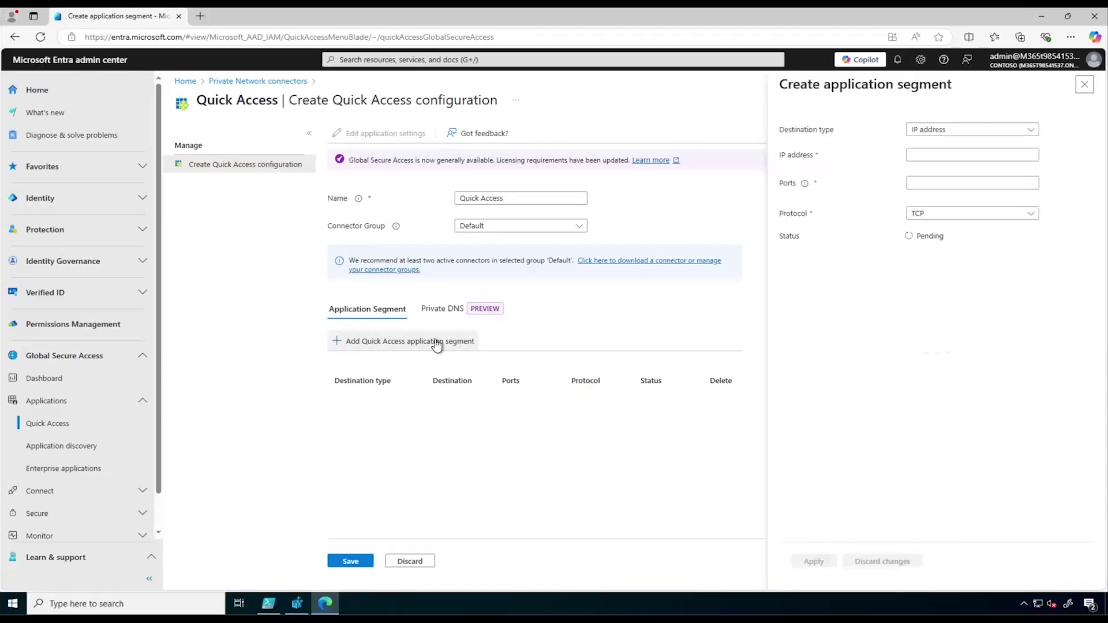
left_click(953, 131)
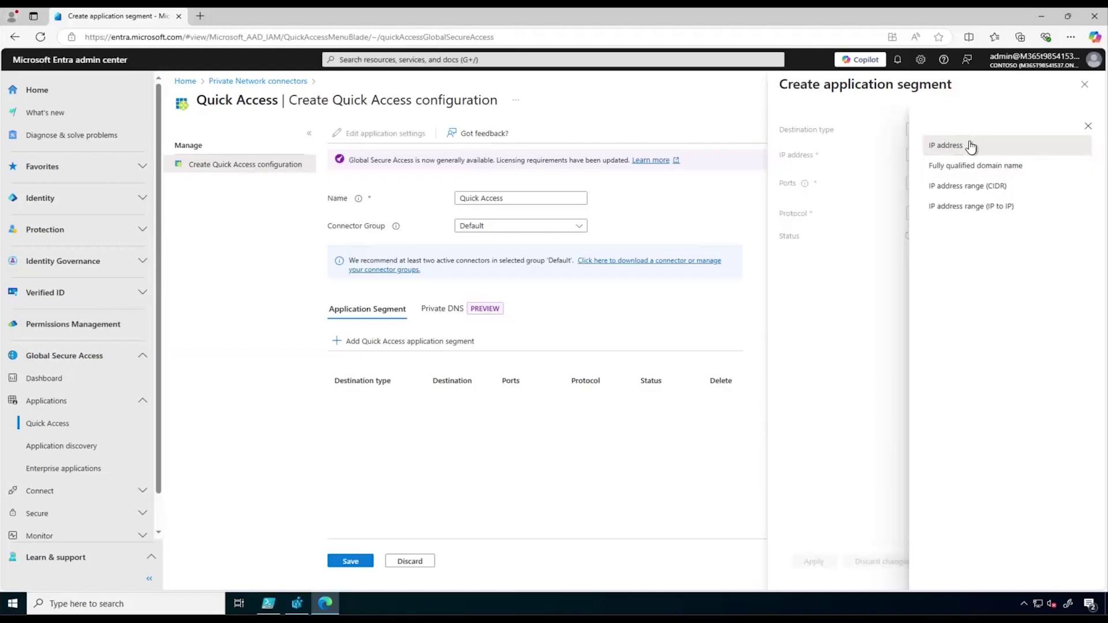
left_click(973, 149)
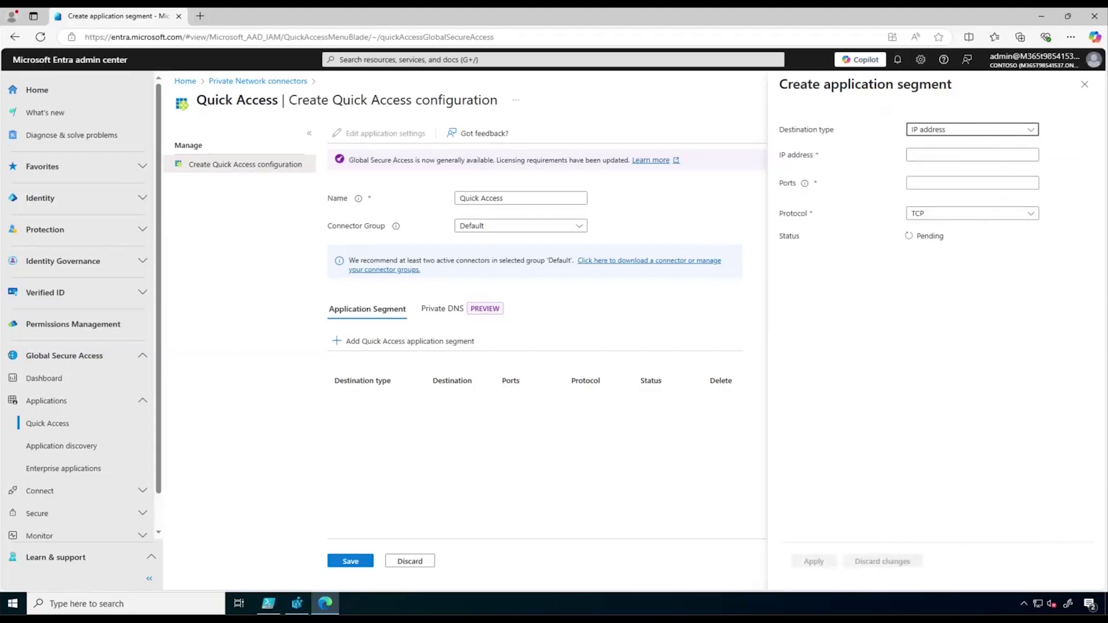
left_click(975, 154)
type("10.0.0.1/24")
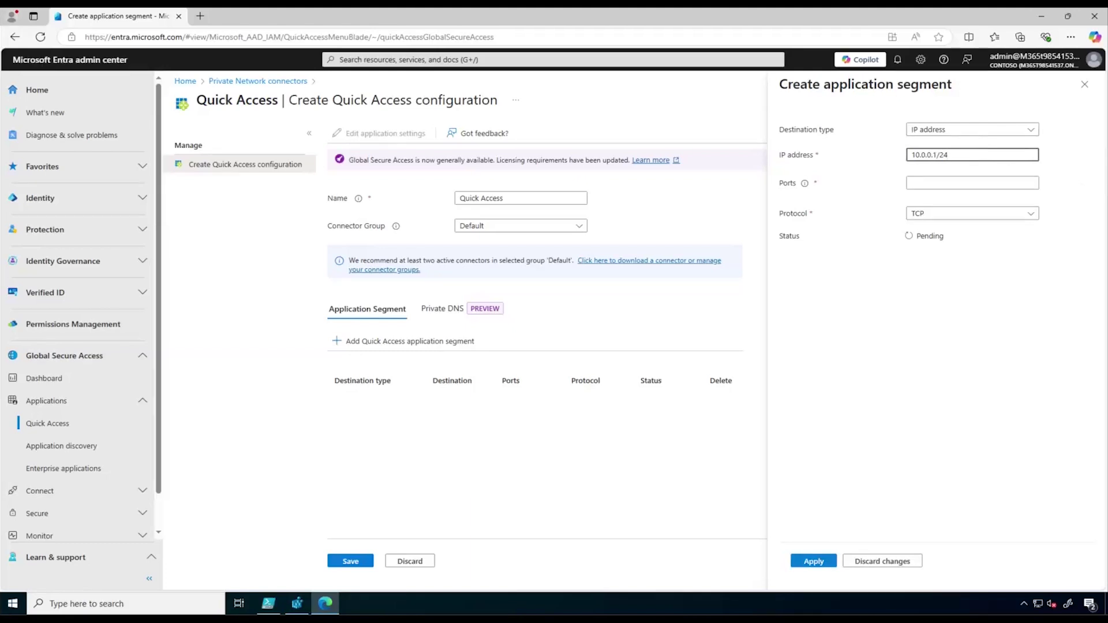
left_click(957, 183)
type("1-52,54-65535")
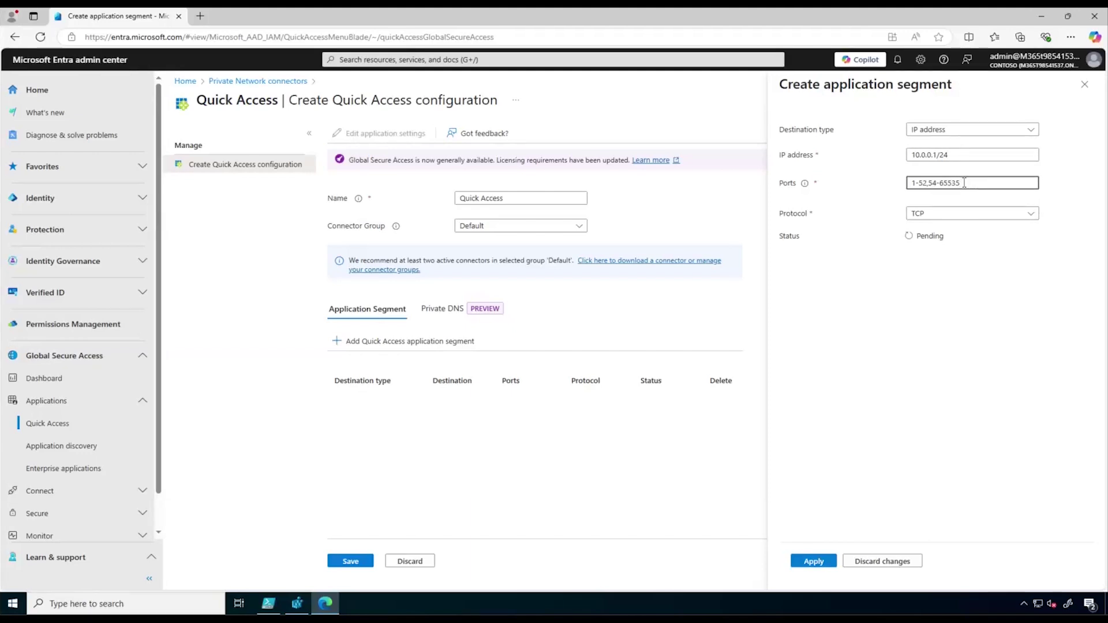
left_click(804, 183)
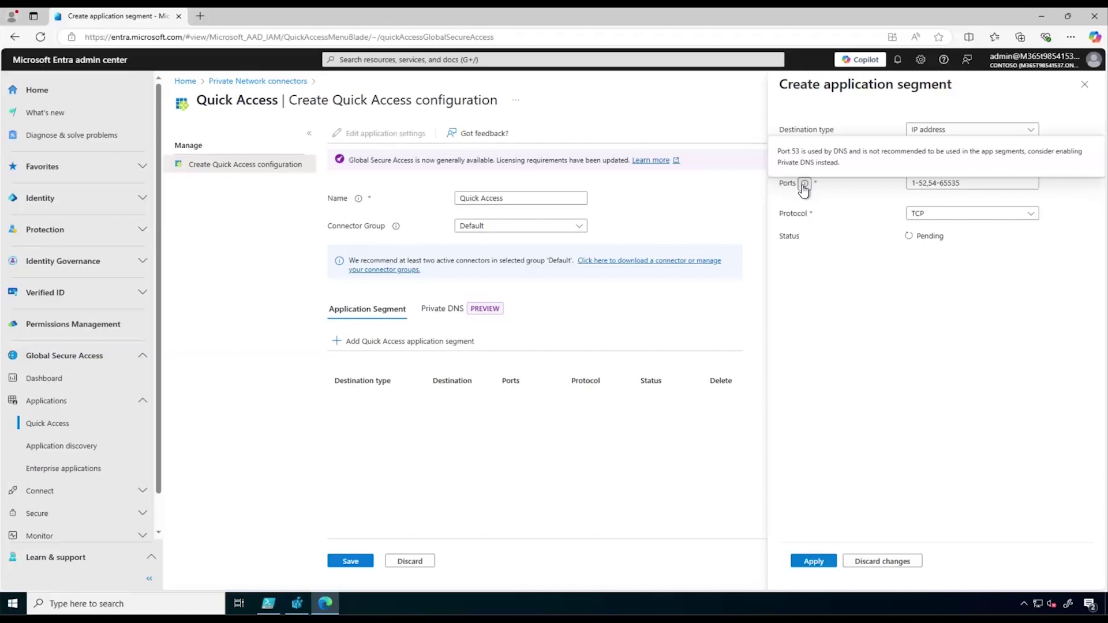
left_click(961, 214)
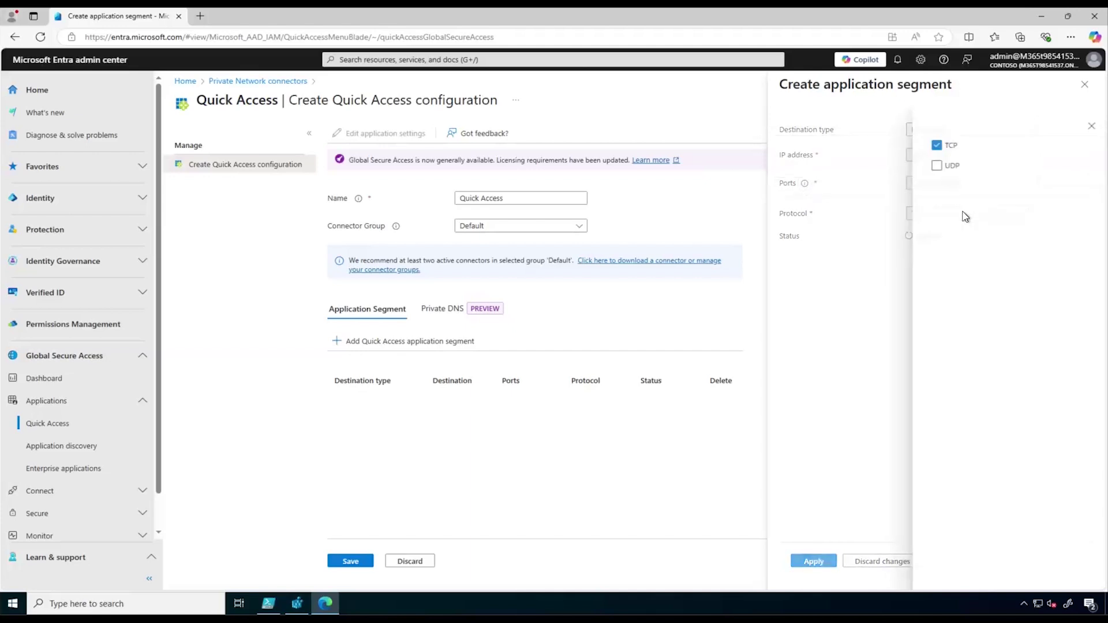
left_click(933, 166)
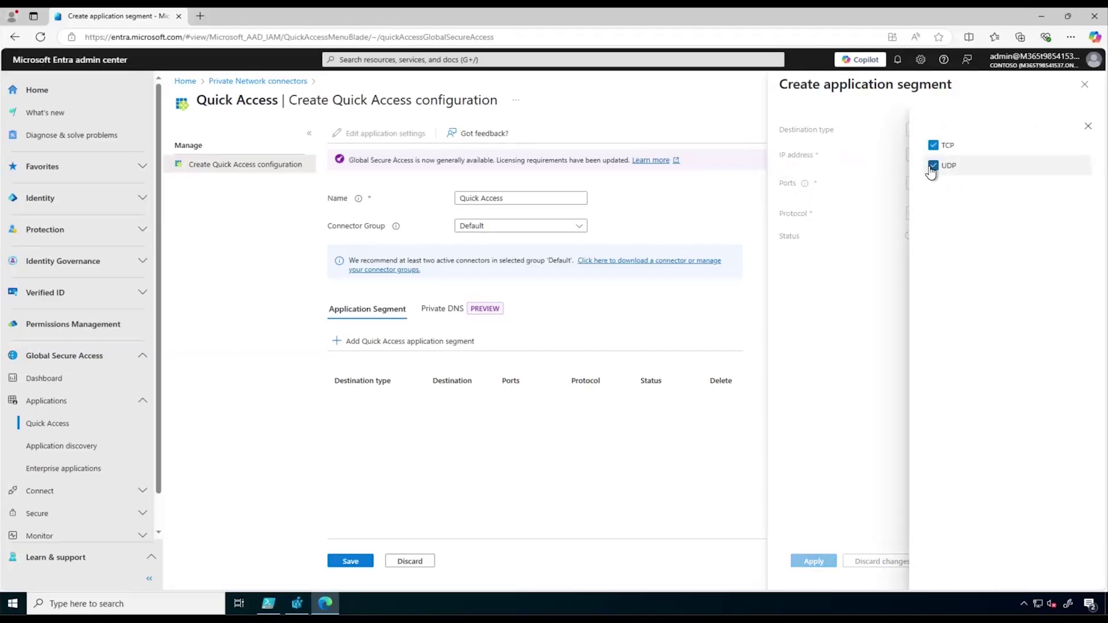
left_click(1086, 128)
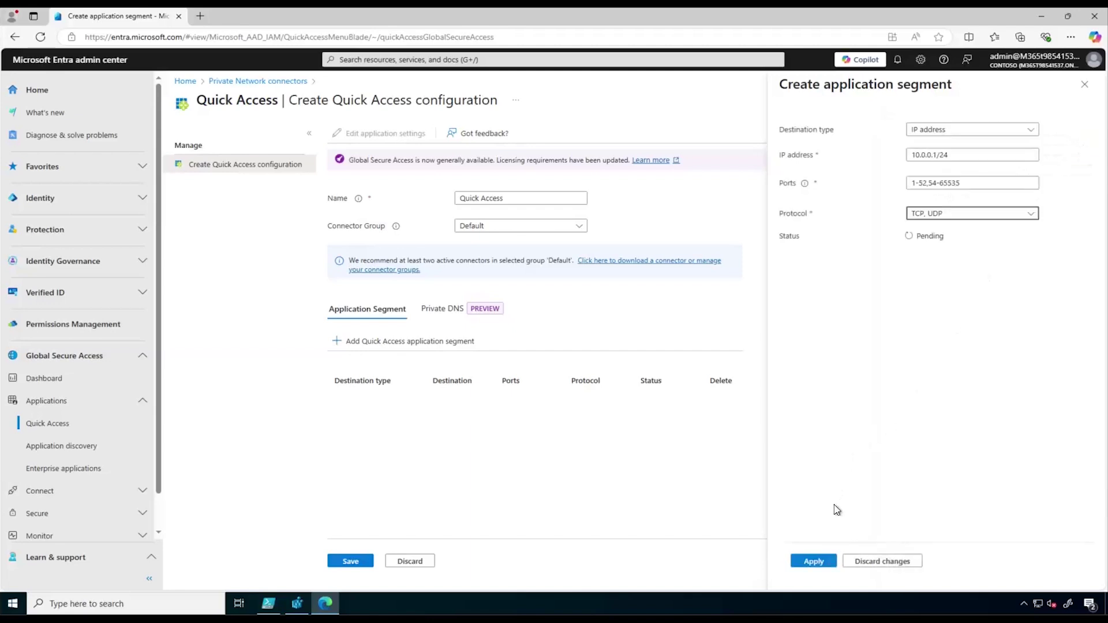
left_click(812, 561)
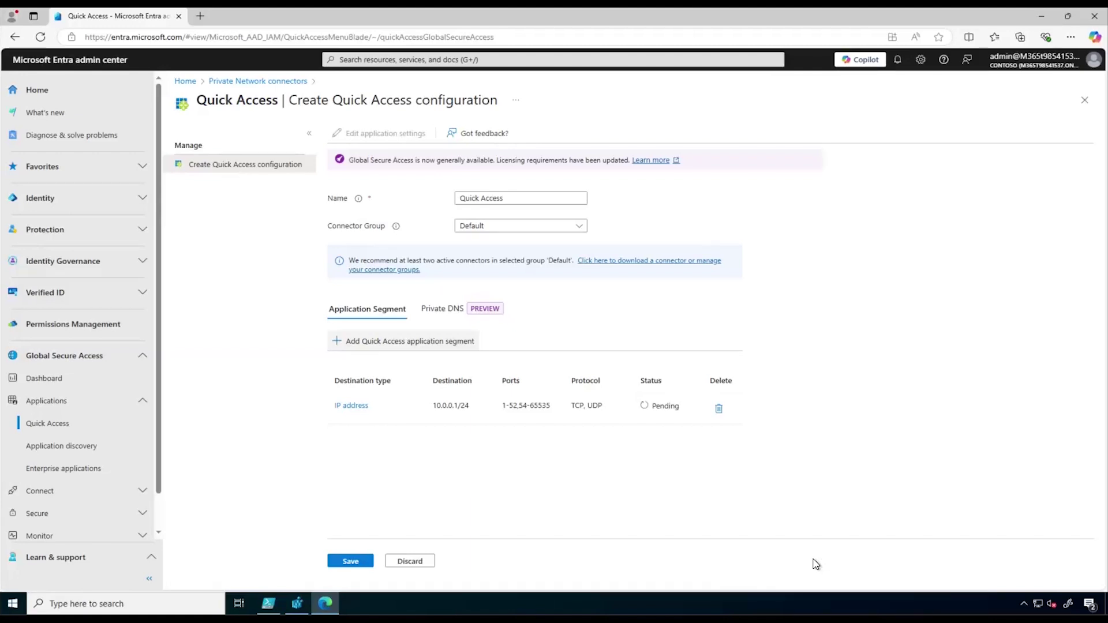
Add an FQDN segment *.contoso.local with ports 1-52,54-65535 over TCP and UDP.
left_click(418, 347)
left_click(940, 133)
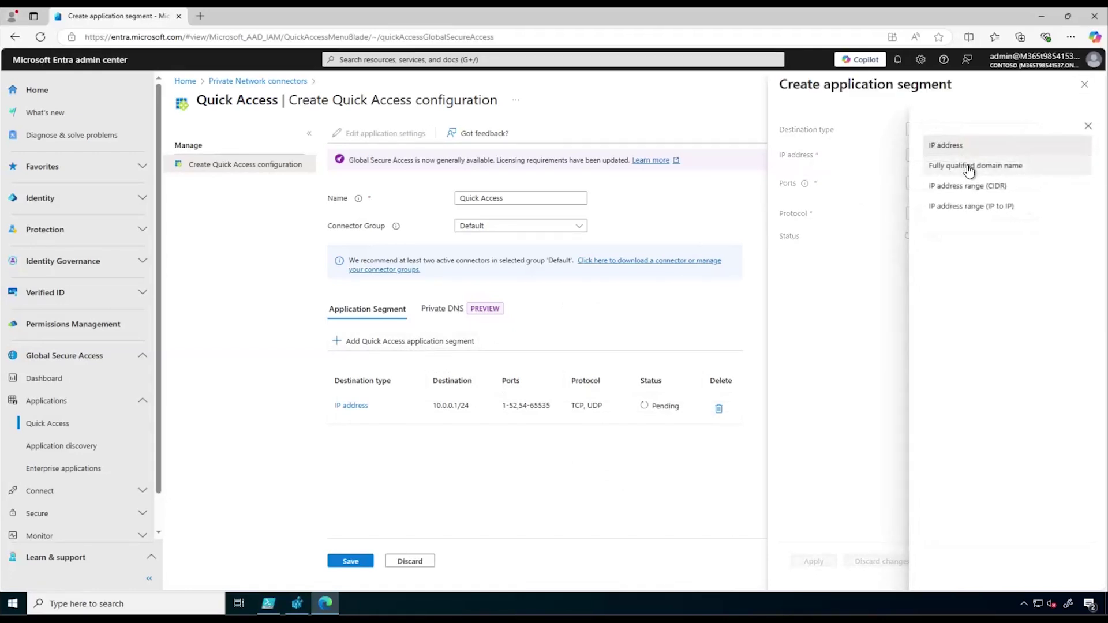
left_click(969, 167)
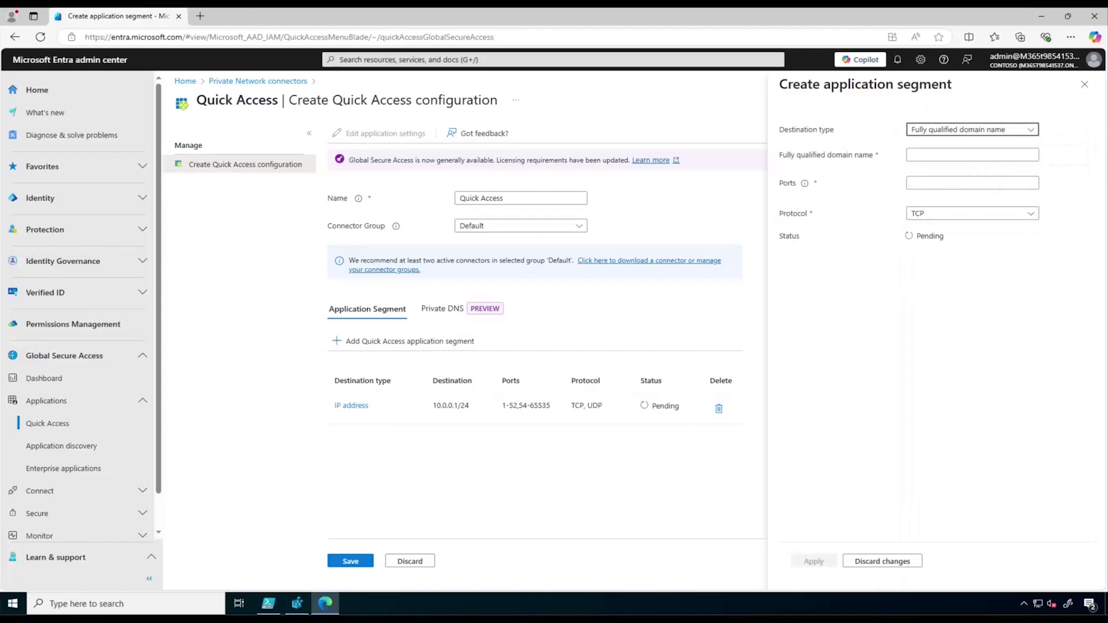
left_click(962, 154)
type("*.contoso.local")
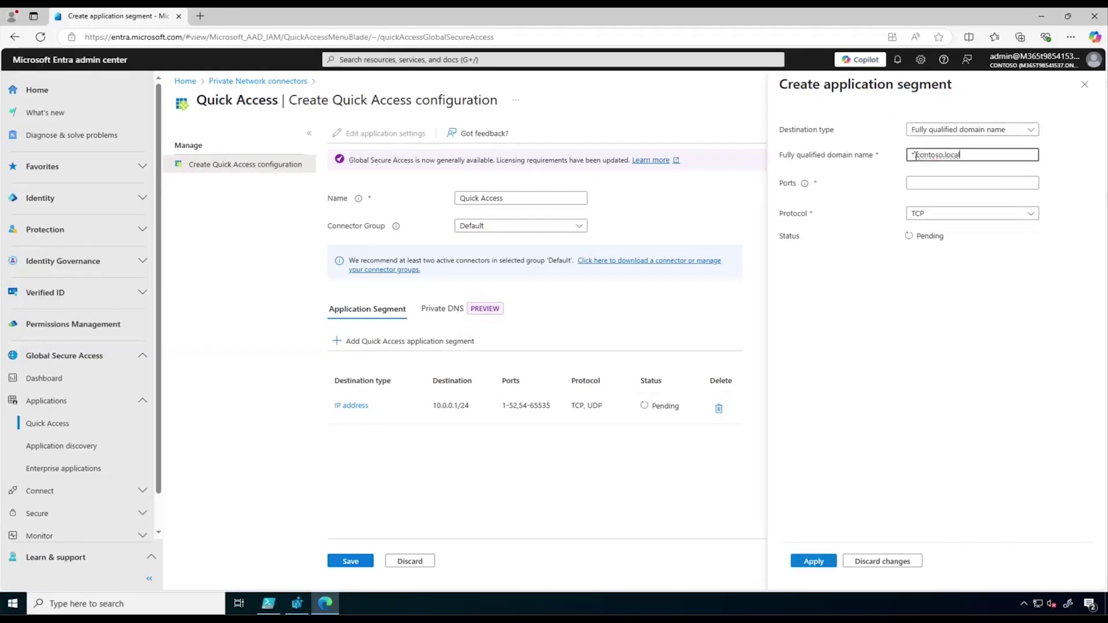
left_click_drag(915, 155, 910, 157)
left_click(952, 182)
type("1-52,54-65535")
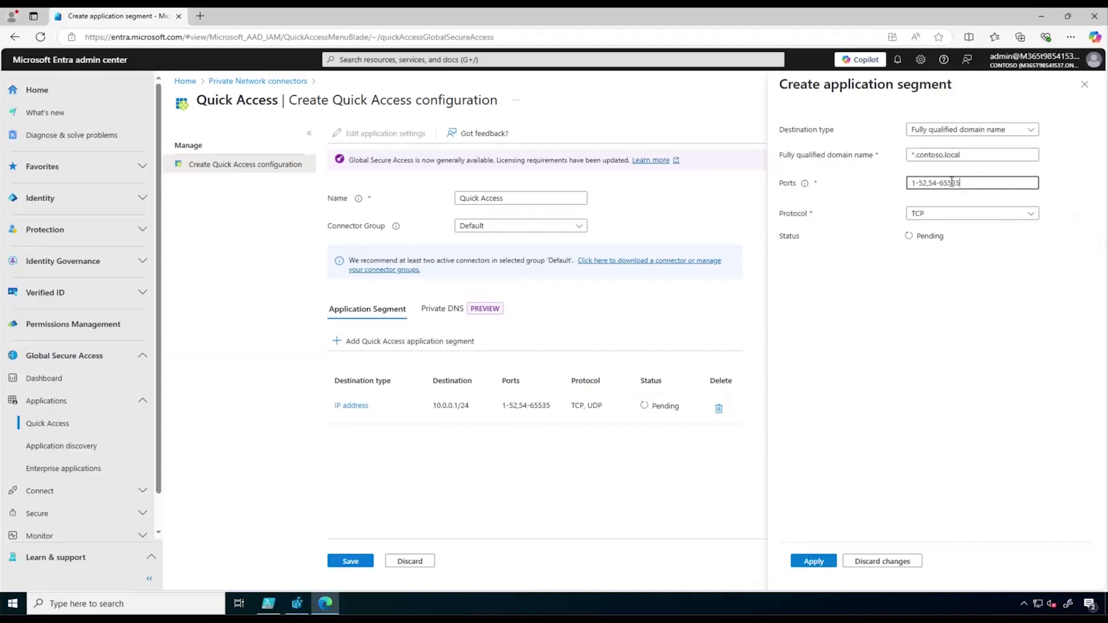
left_click(957, 216)
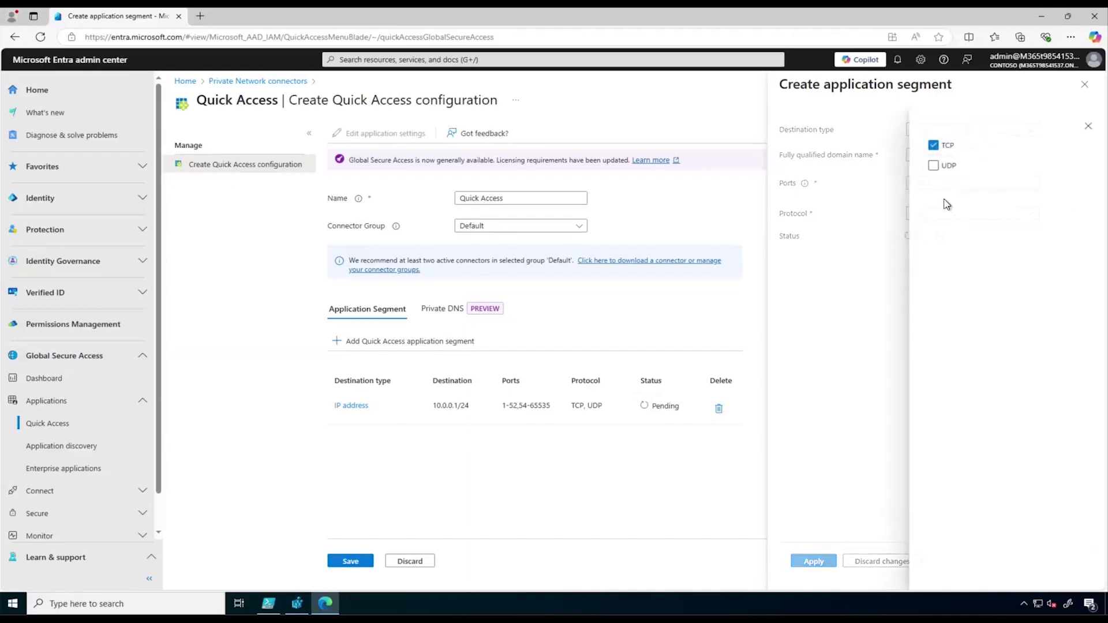
left_click(933, 166)
left_click(1087, 125)
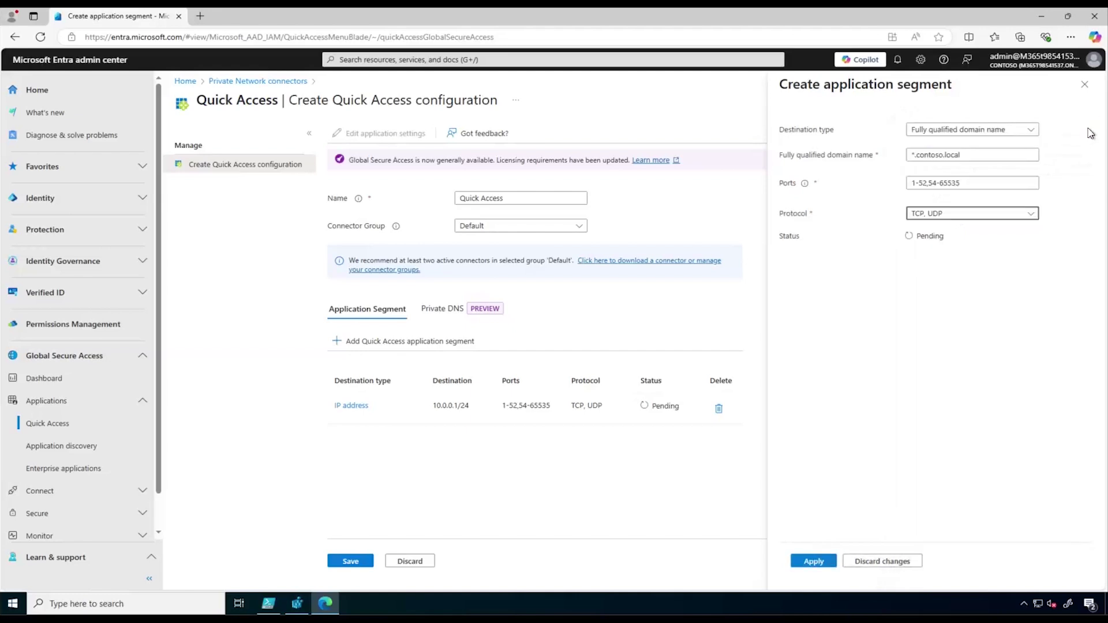
left_click(823, 560)
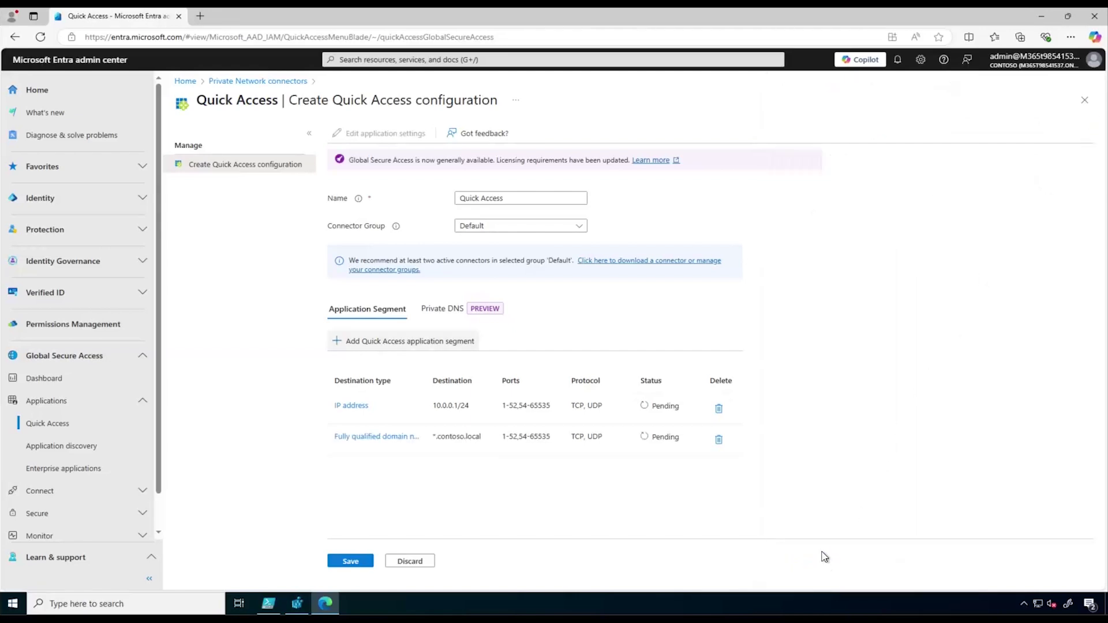
Save the Quick Access segments and turn on Private DNS.
left_click(353, 557)
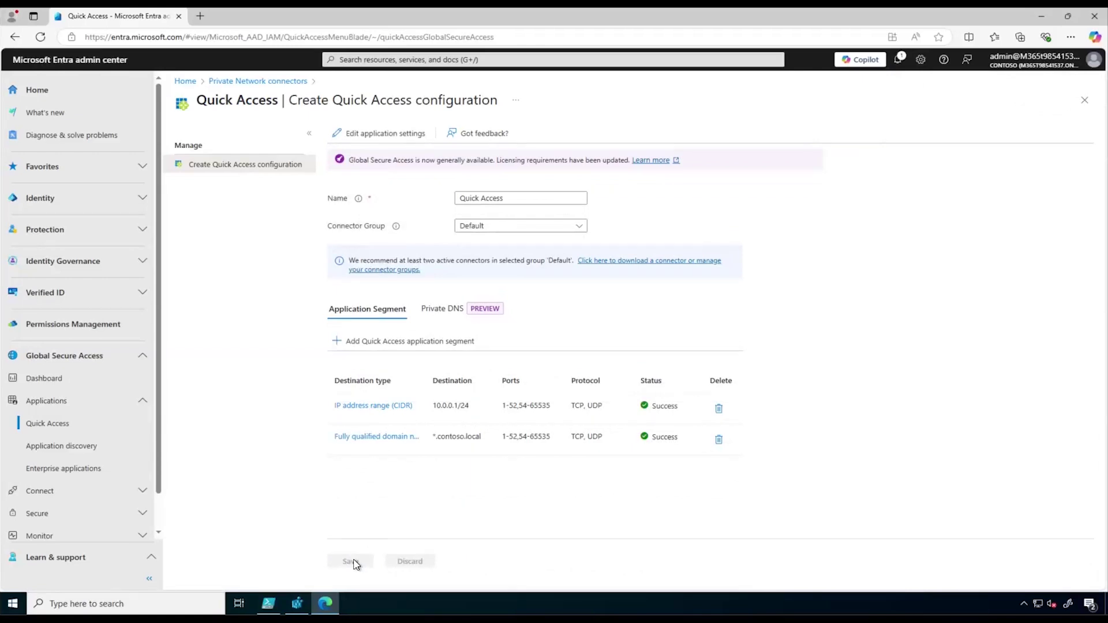
left_click(449, 310)
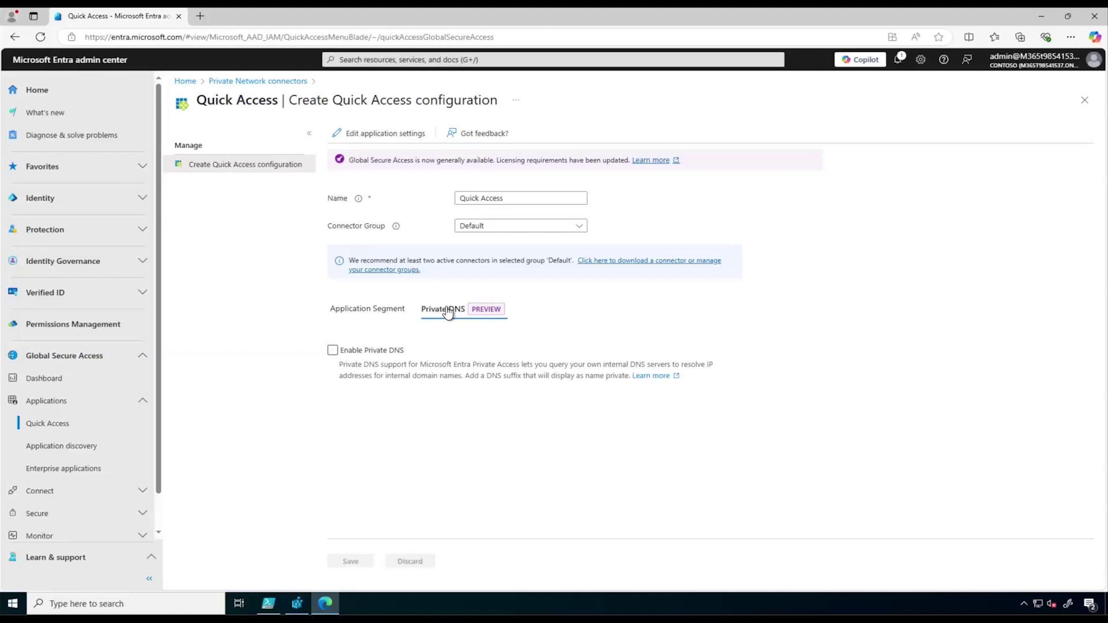
left_click(398, 353)
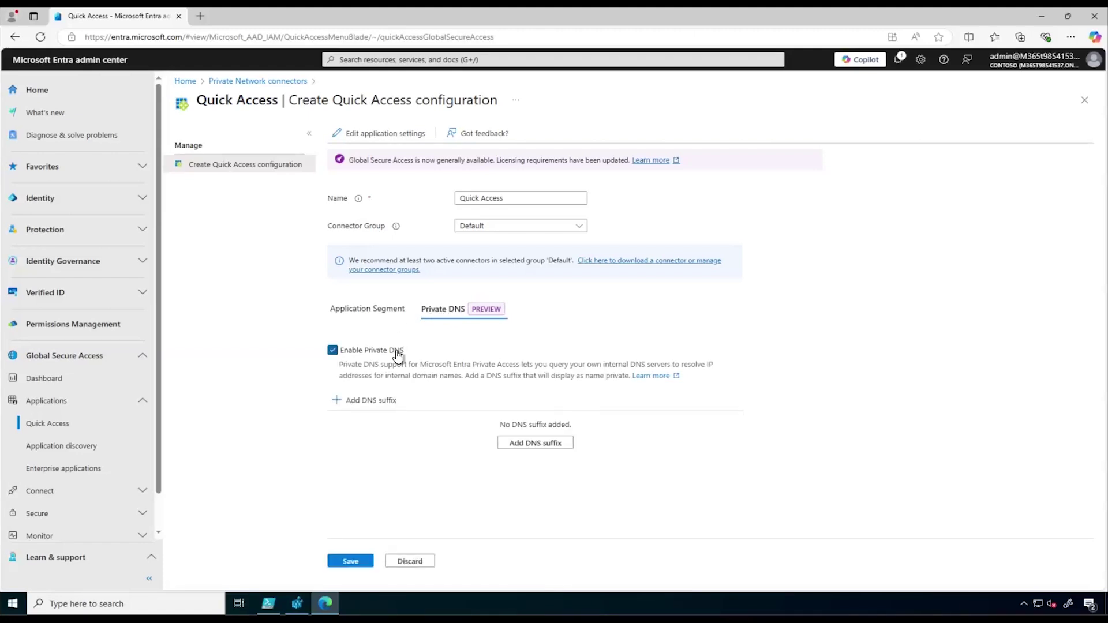
Add the DNS suffix contoso.local and save the Private DNS settings.
left_click(367, 400)
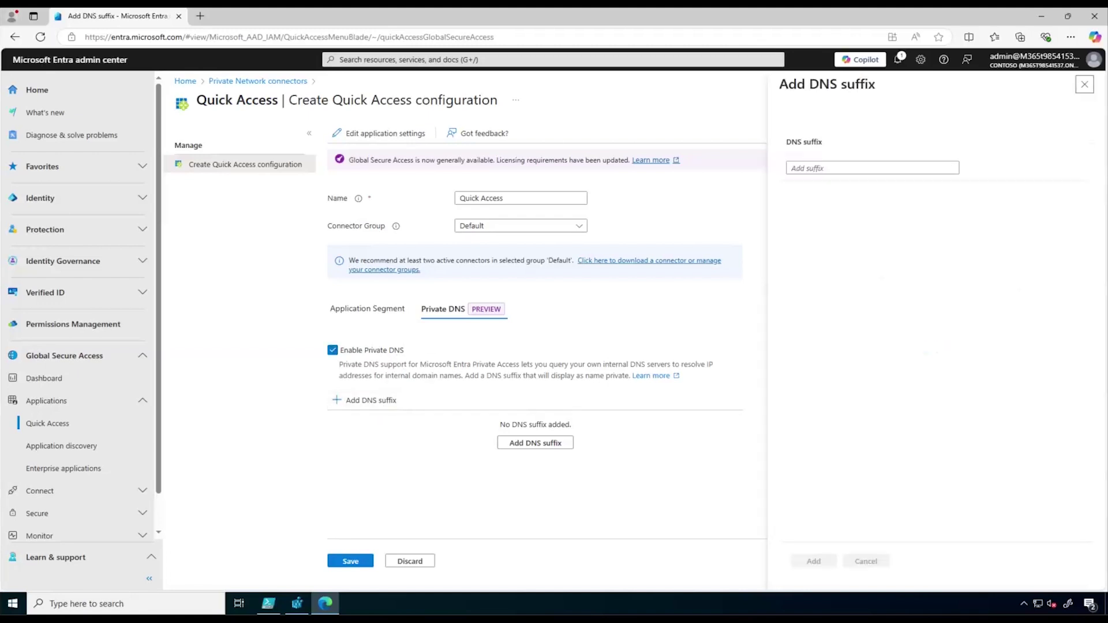
left_click(854, 166)
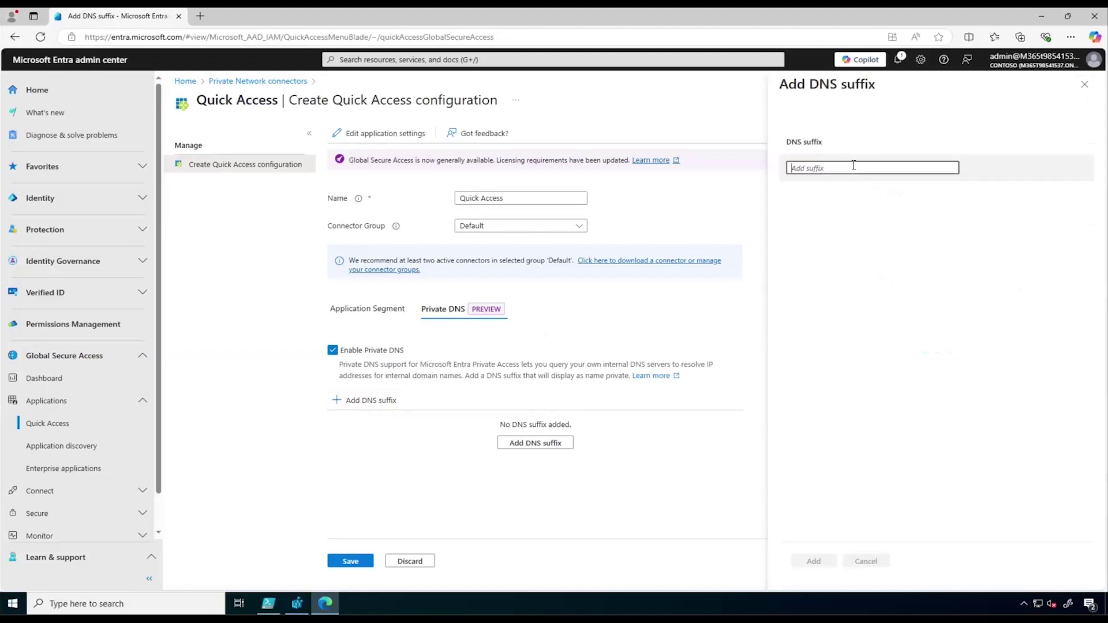
type("contoso.local")
left_click(814, 561)
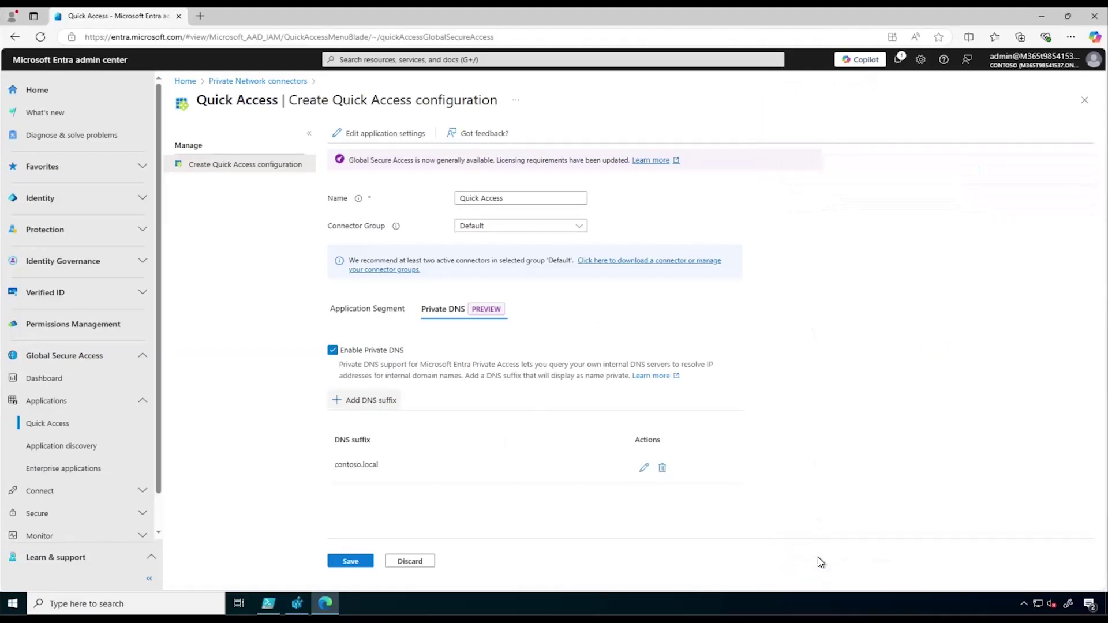
left_click(359, 562)
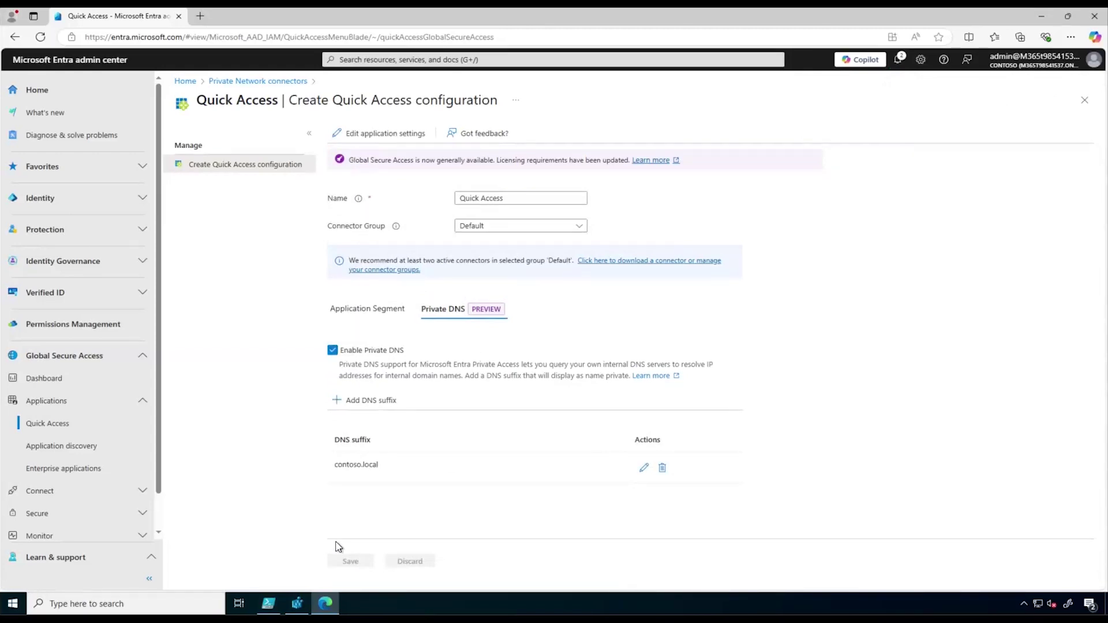
left_click(86, 427)
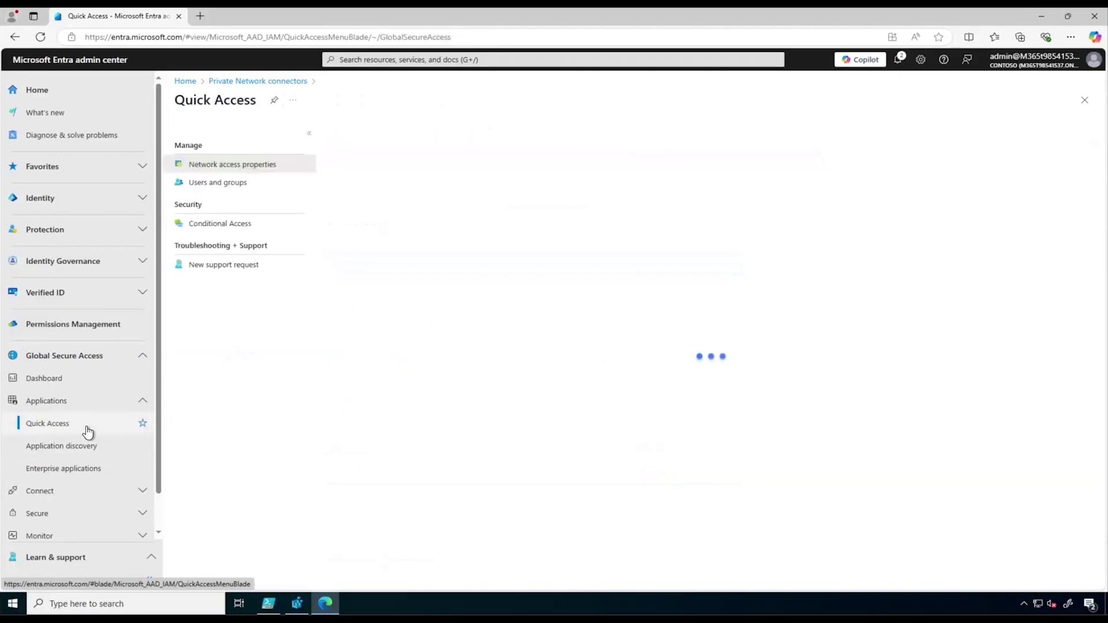
Assign the Remote Users group through Quick Access's Users and groups page.
left_click(254, 190)
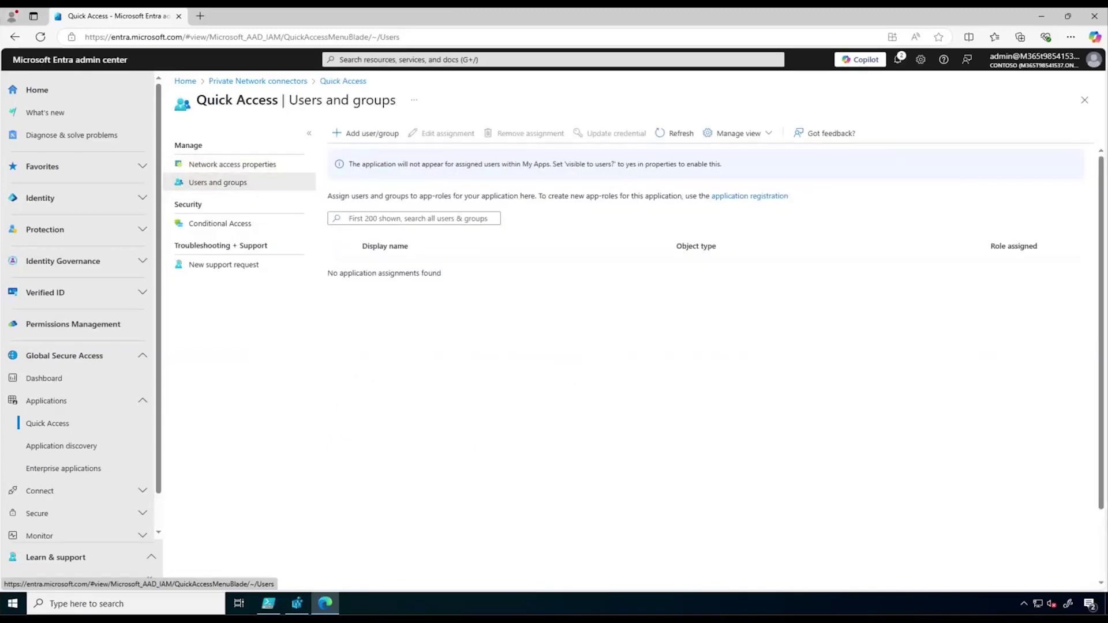
left_click(389, 135)
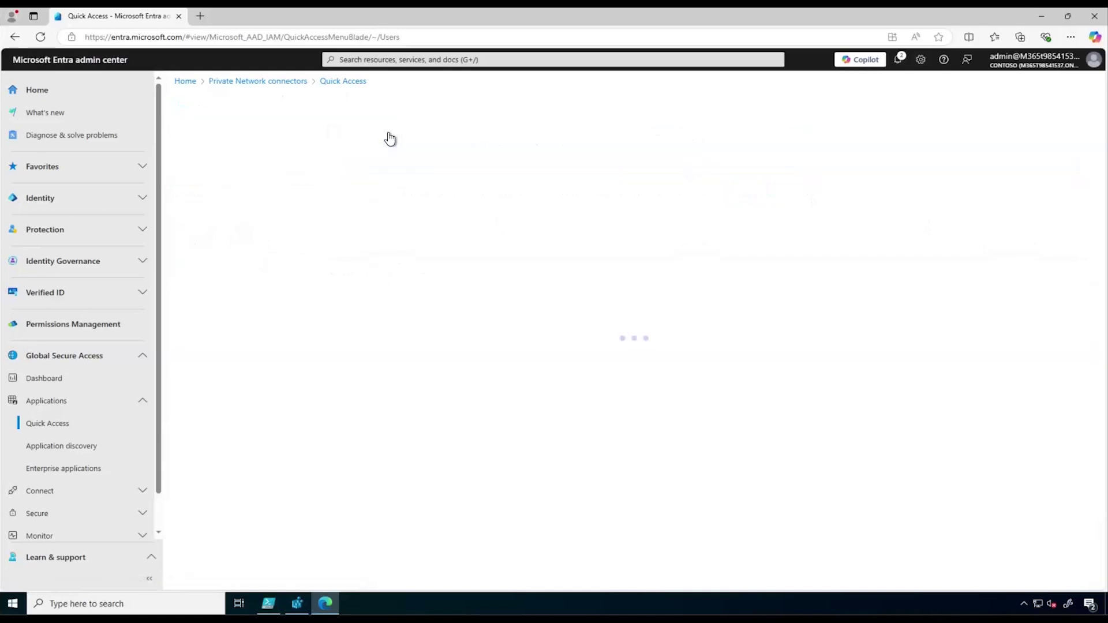
left_click(222, 157)
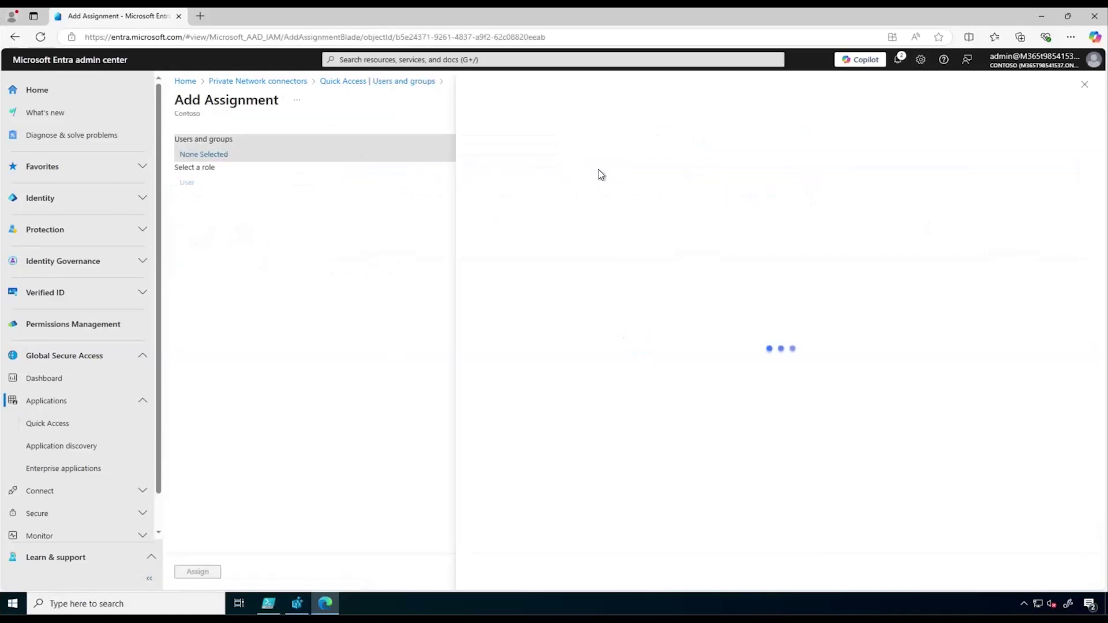
left_click(598, 170)
type("Remote Users")
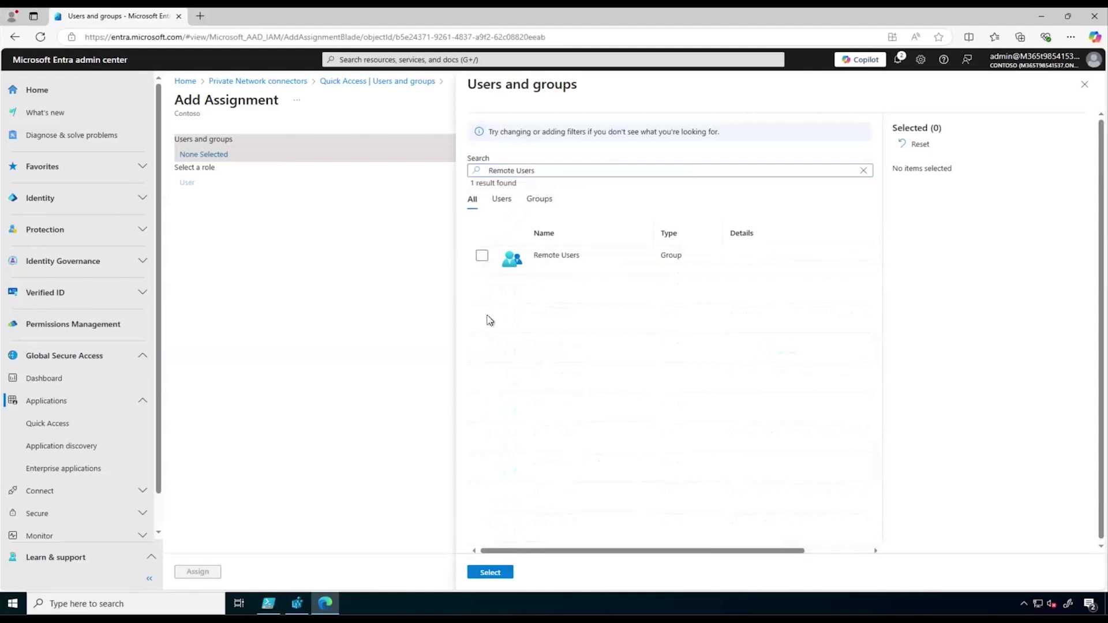
left_click(483, 256)
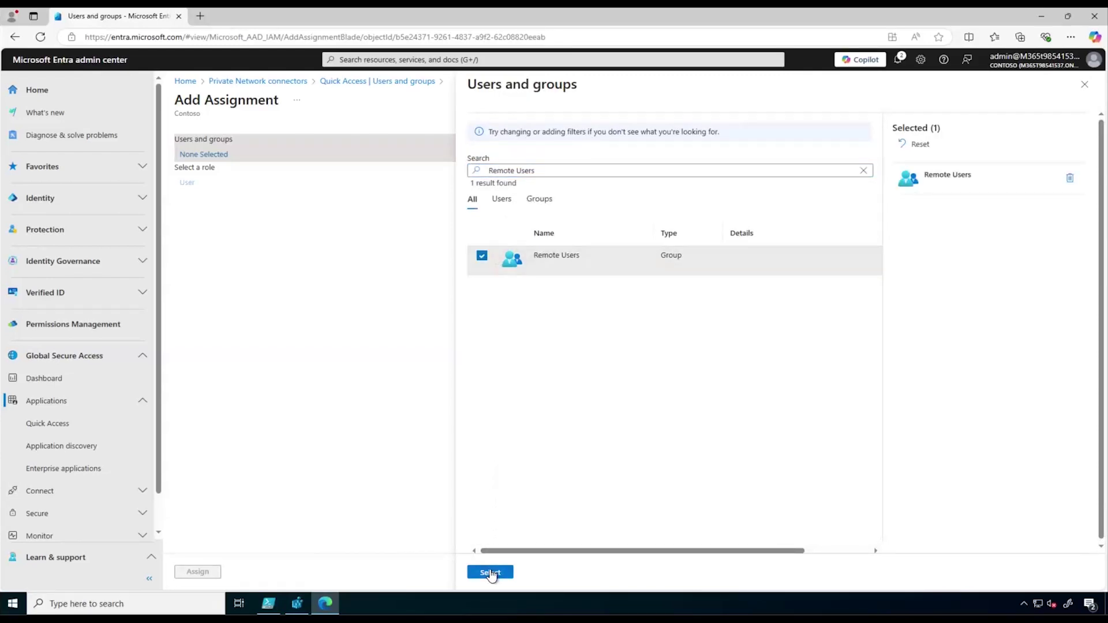
left_click(490, 572)
left_click(207, 573)
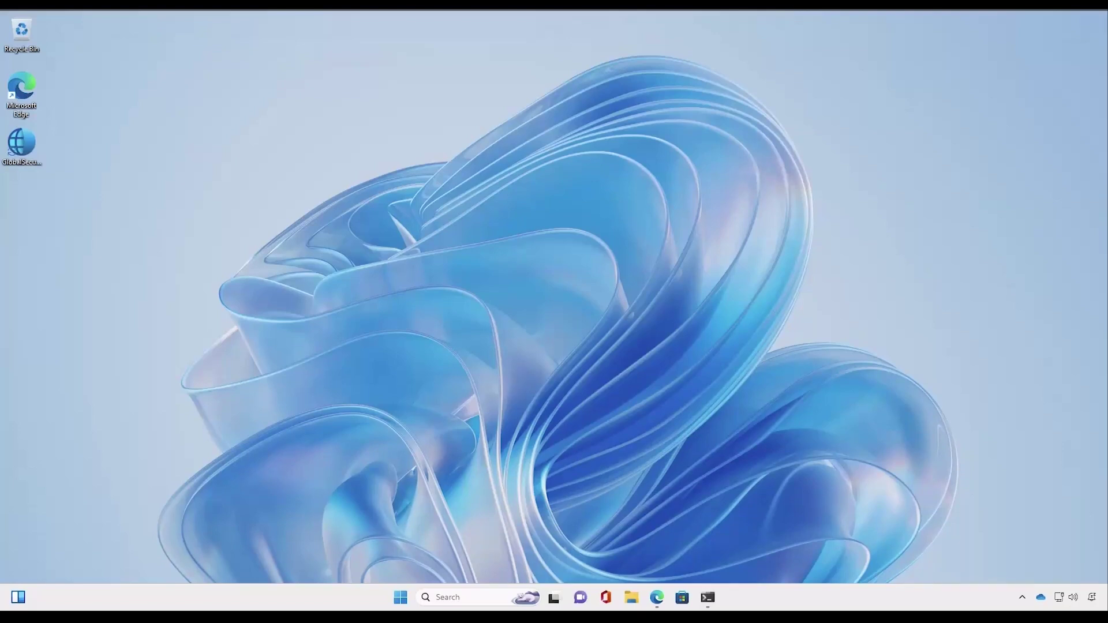
Launch the GlobalSecureAccessClient.exe installer from the desktop.
left_click(656, 600)
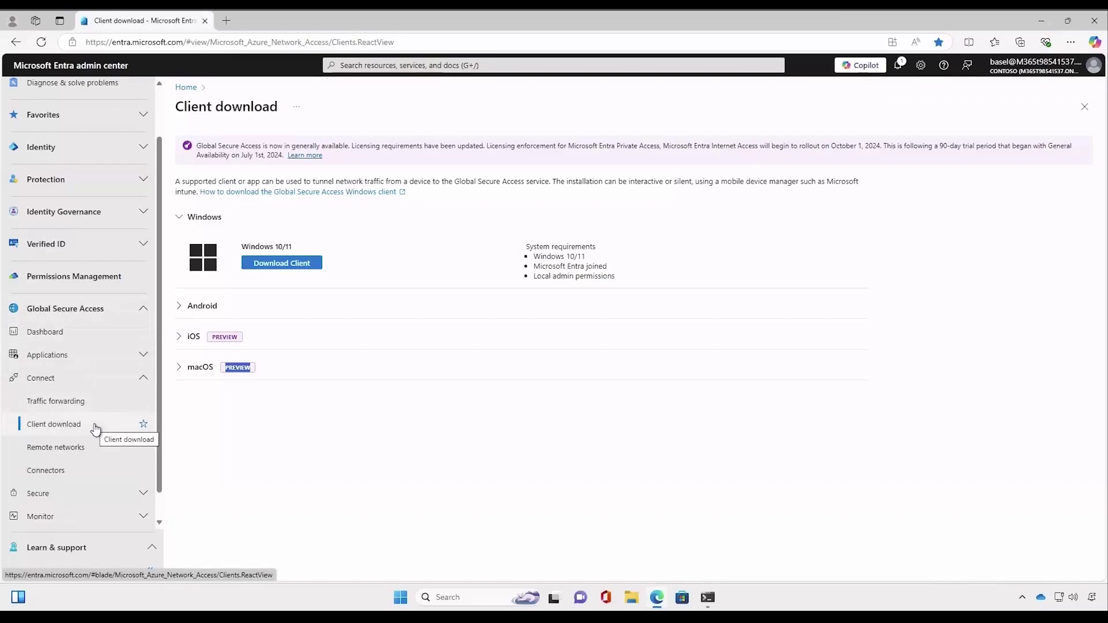
left_click(1041, 20)
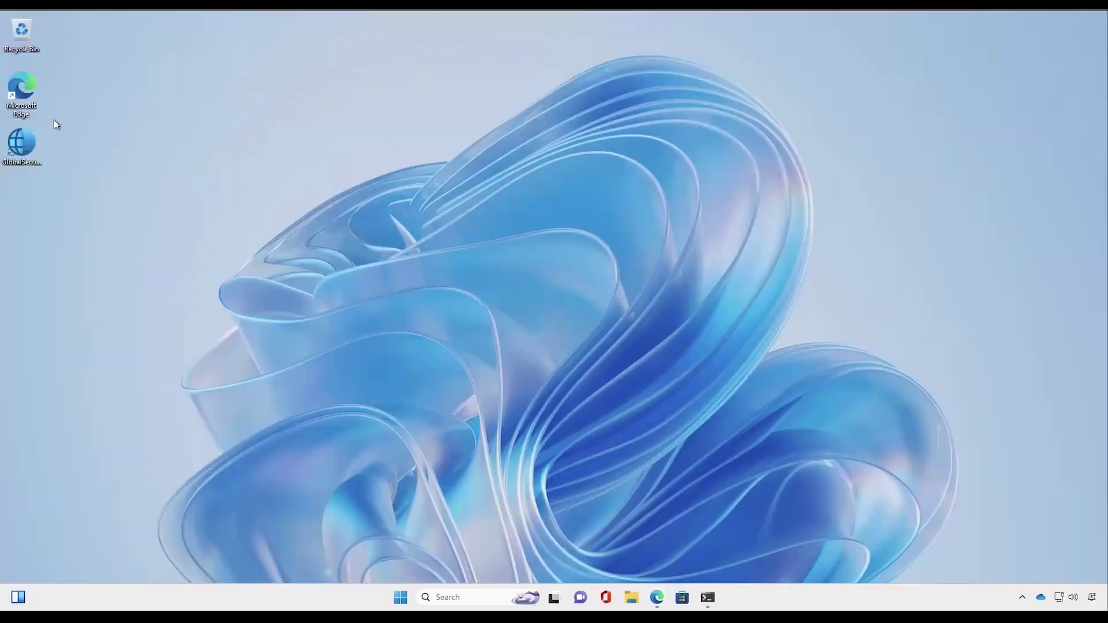
left_click(33, 148)
double_click(33, 148)
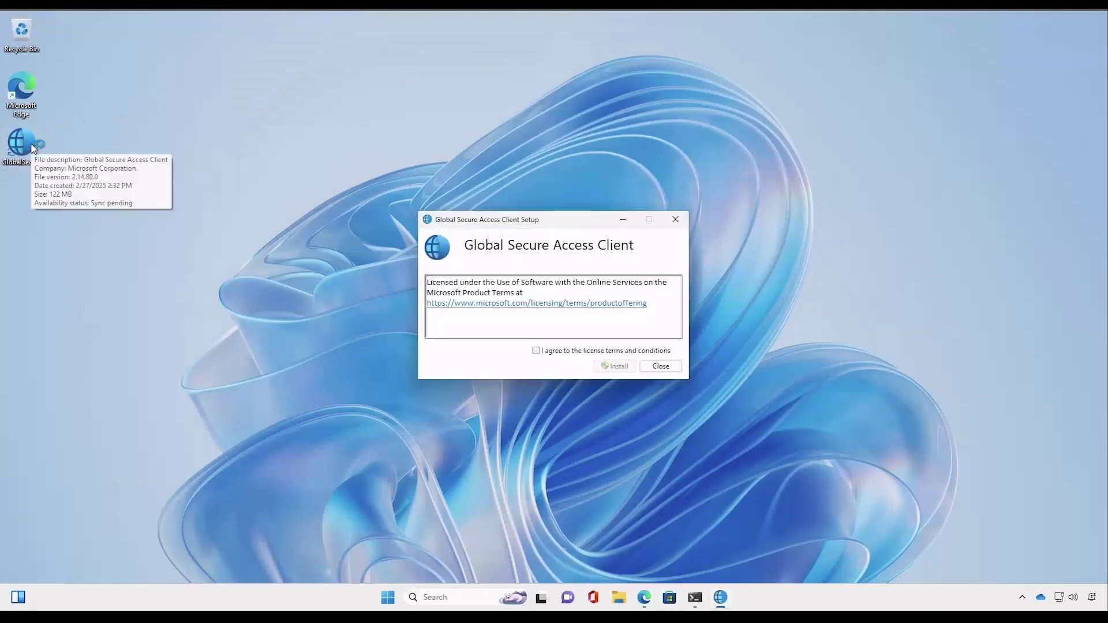
Accept the license, install the Global Secure Access client, and confirm its tray icon shows connected.
left_click(570, 352)
left_click(615, 366)
left_click(527, 400)
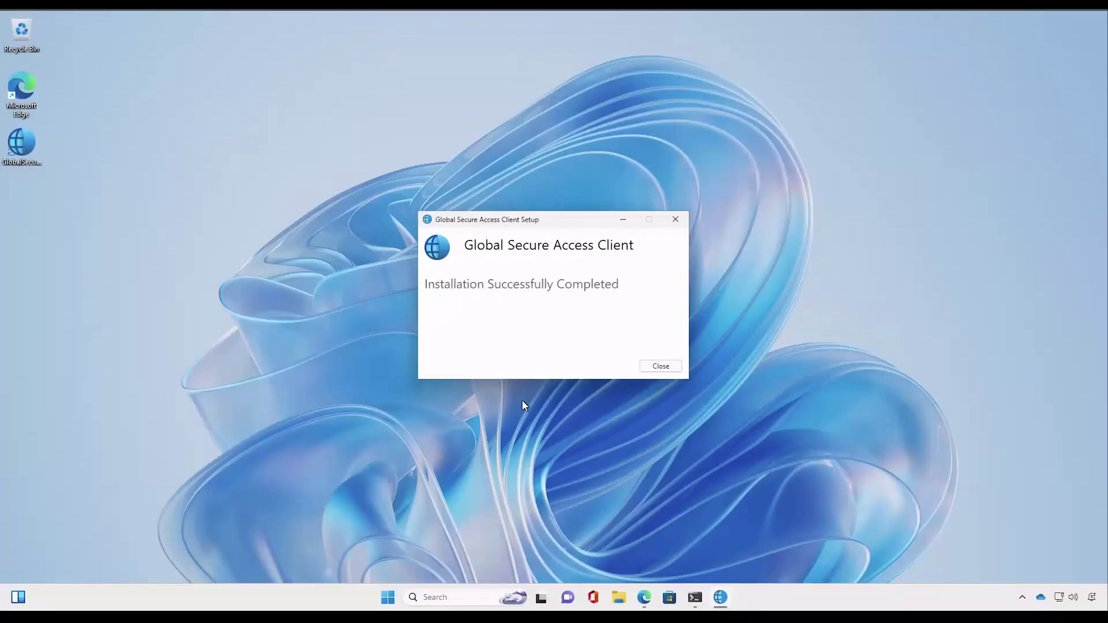
left_click(658, 366)
left_click(1021, 598)
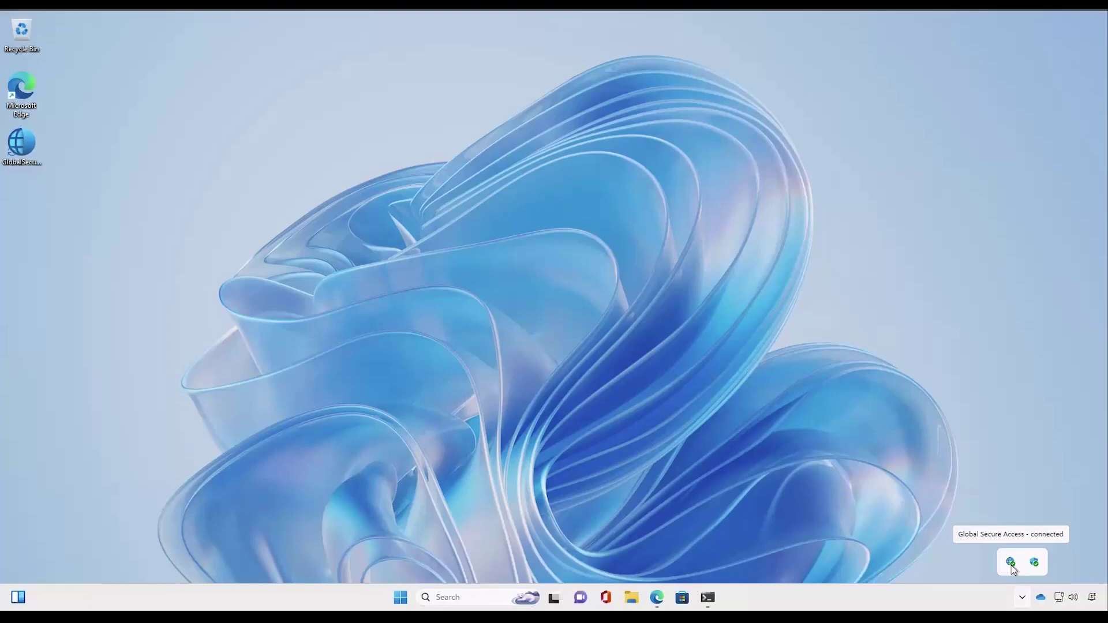
Verify AzureAdJoined : YES in dsregcmd output, then resolve FileServer.contoso.local to 6.6.0.3 with Resolve-DnsName.
left_click(708, 597)
left_click_drag(148, 243, 246, 244)
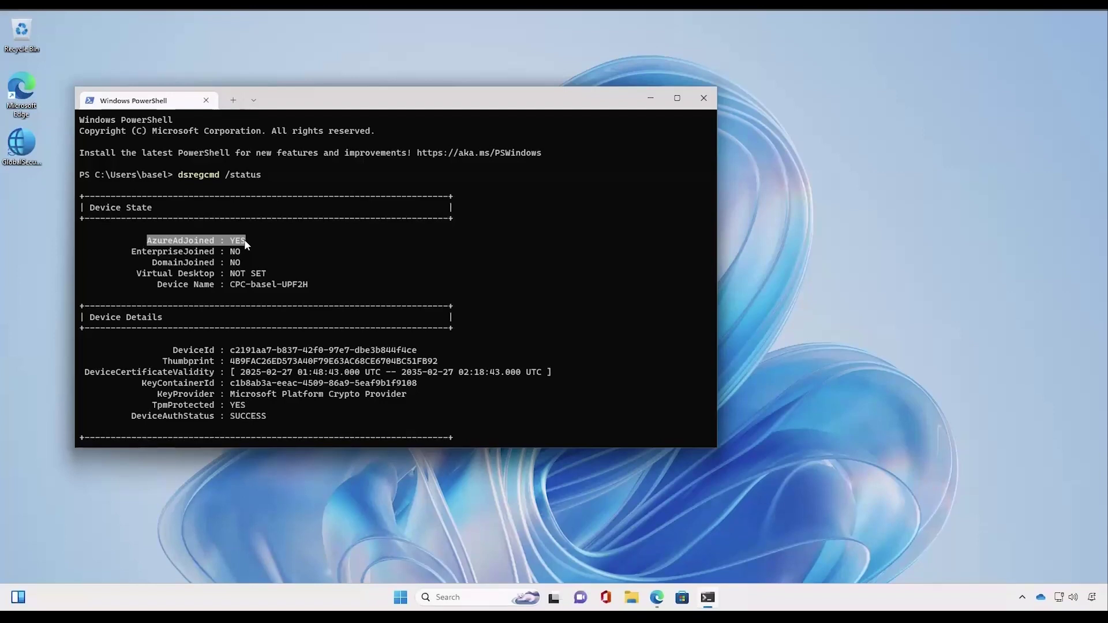
type("resol")
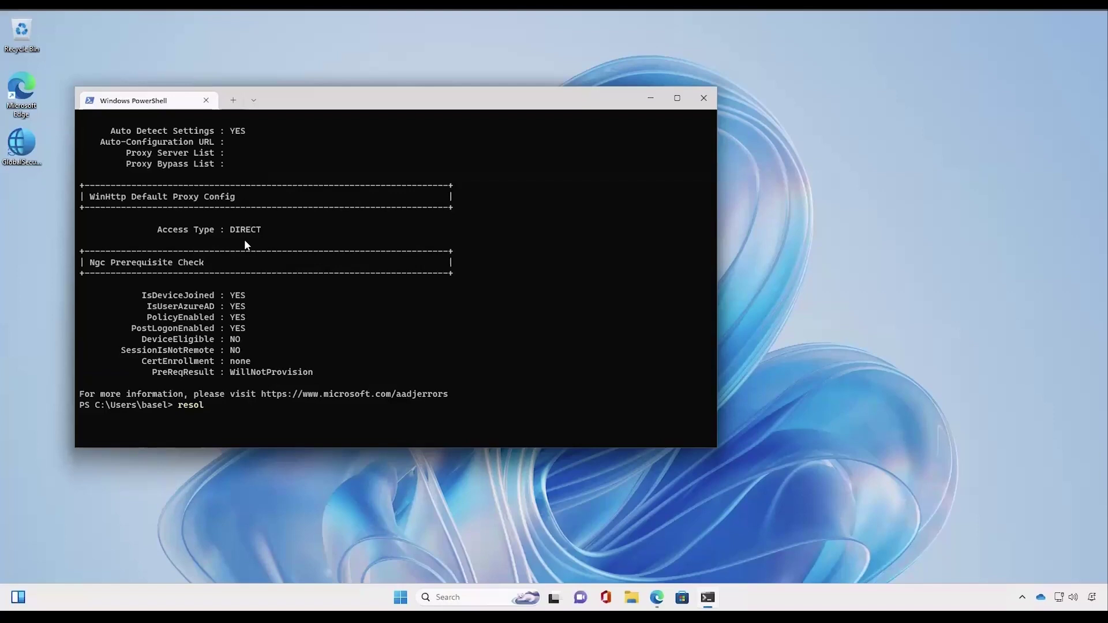
key("Tab")
type("FileServer.contoso.local")
key("Return")
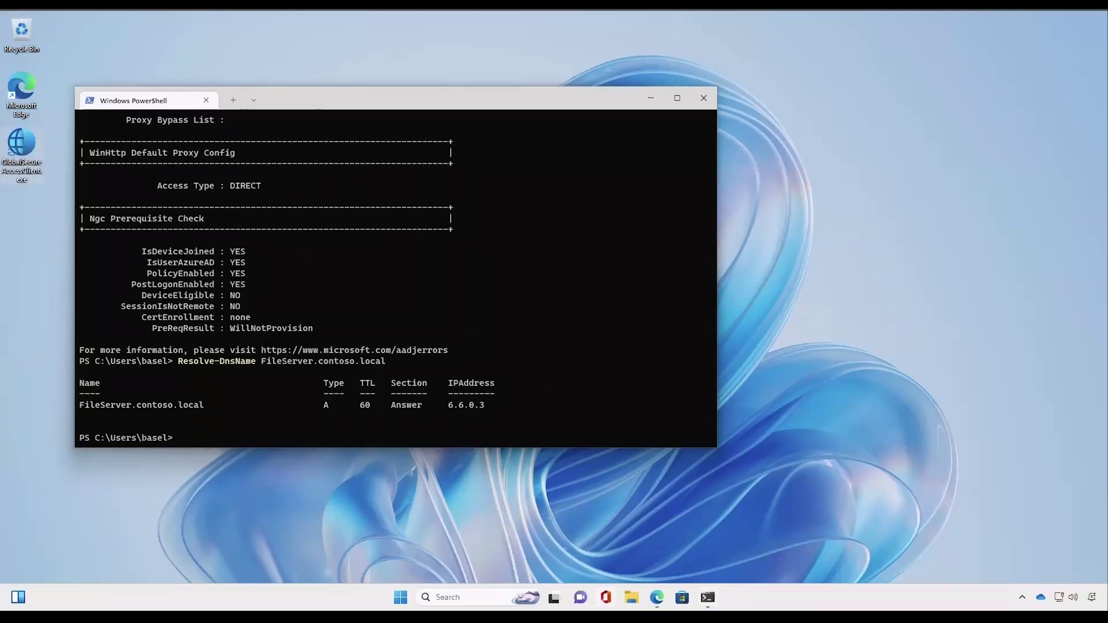
Browse File Explorer to \\FileServer.contoso.local\SharedFolder to list Data.txt.
left_click(632, 597)
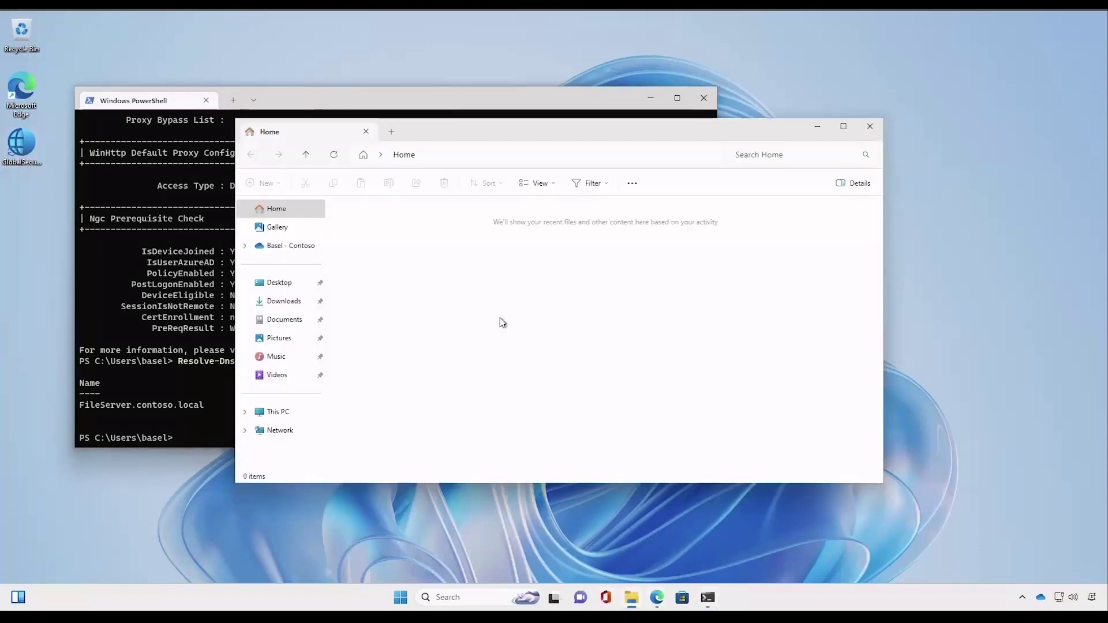
left_click(499, 155)
type("\\\\FileServer.contoso.local\\SharedFolder")
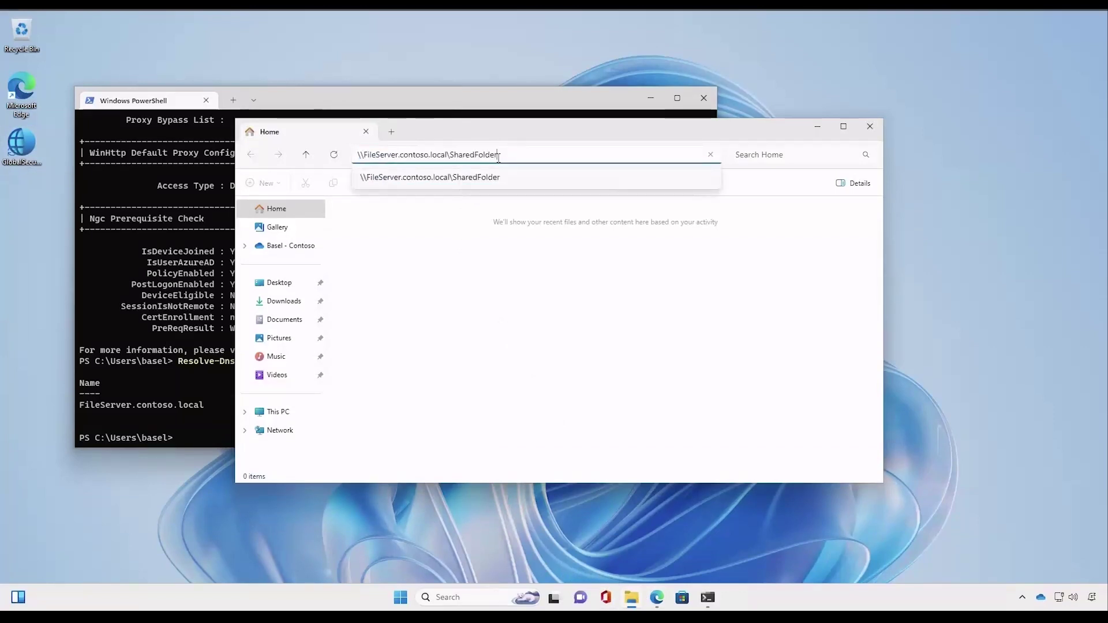
key("Return")
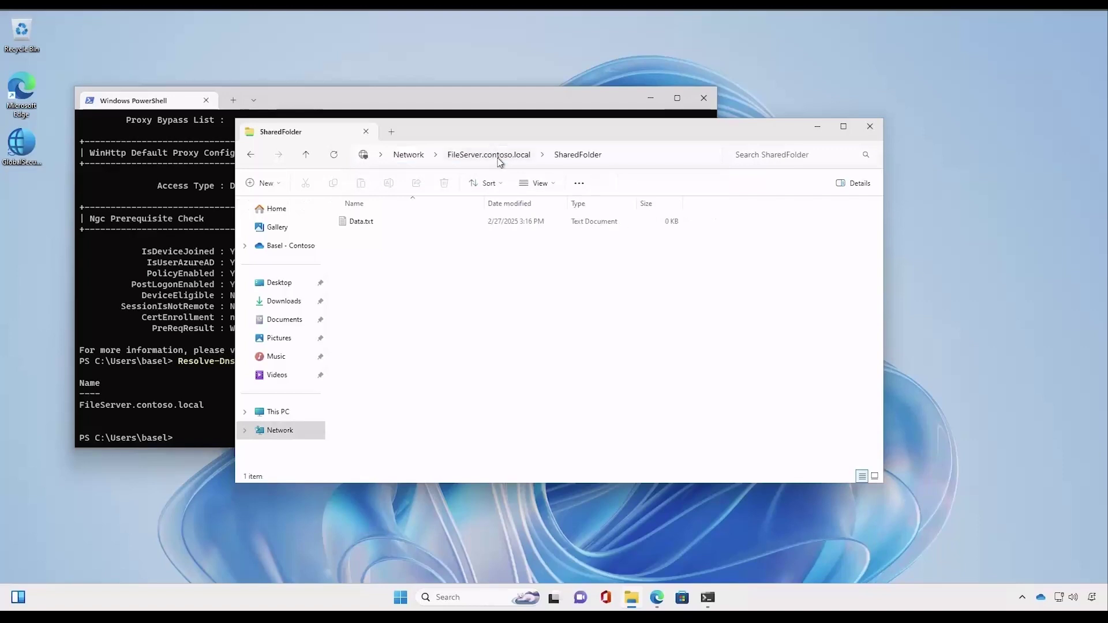